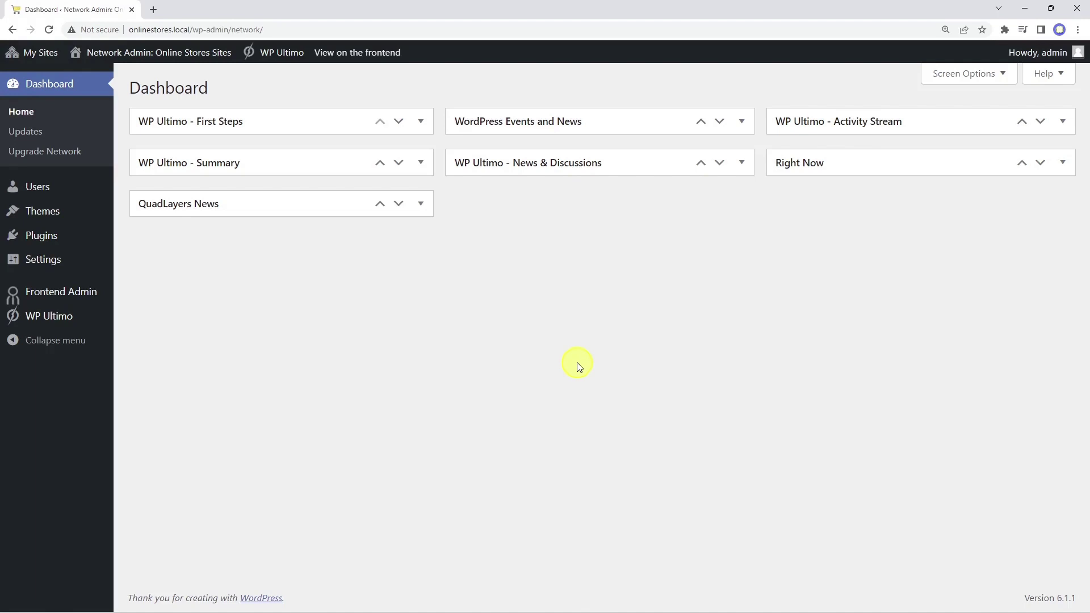
From WP Ultimo Sites, manage the Dashboard site and go to its admin dashboard.
mouse_move(48, 317)
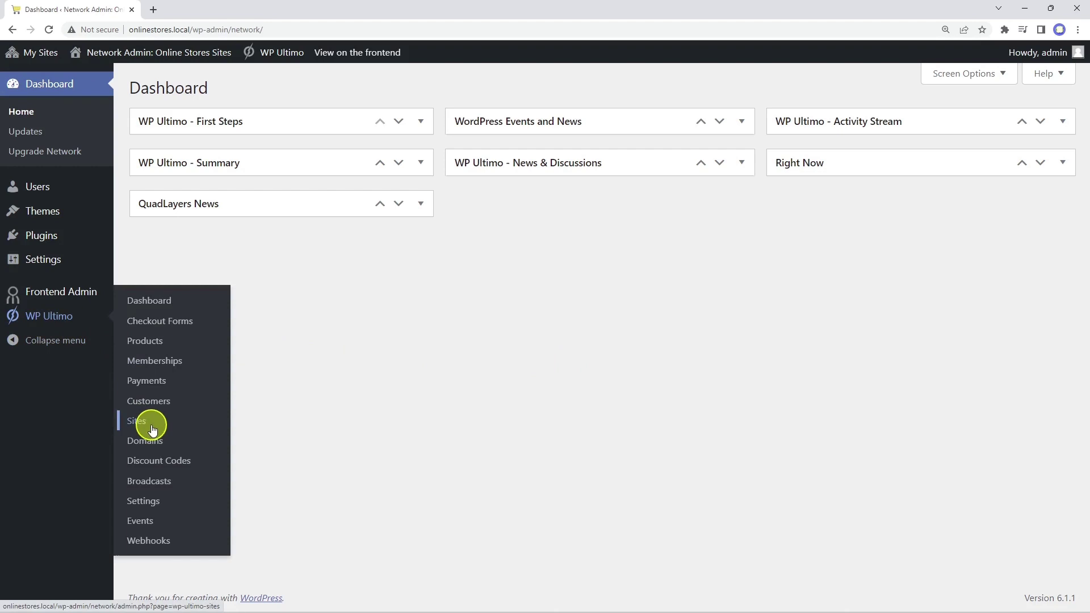
left_click(146, 426)
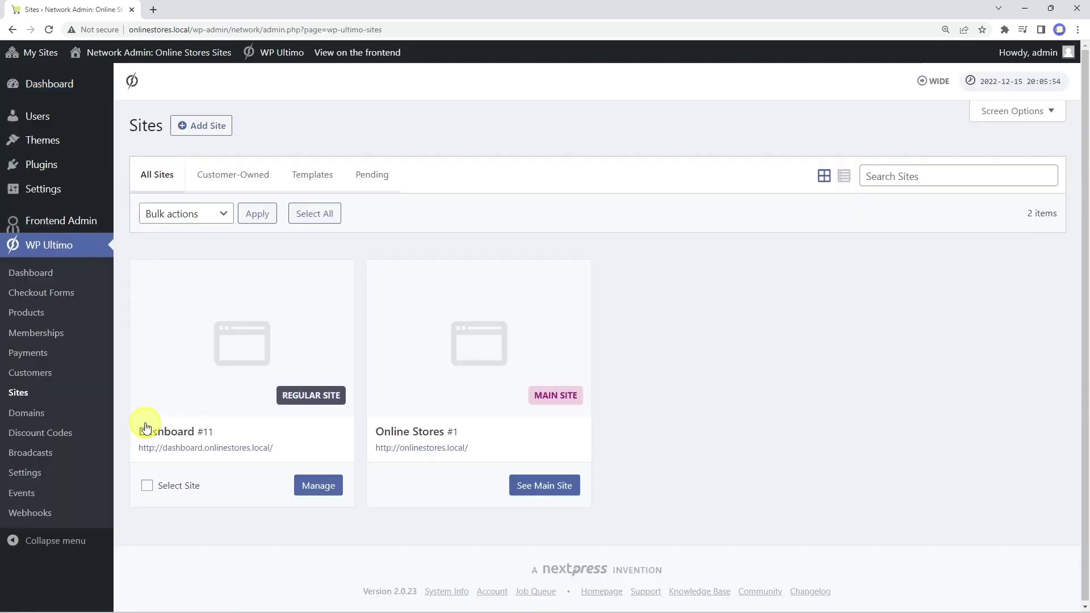
left_click(308, 486)
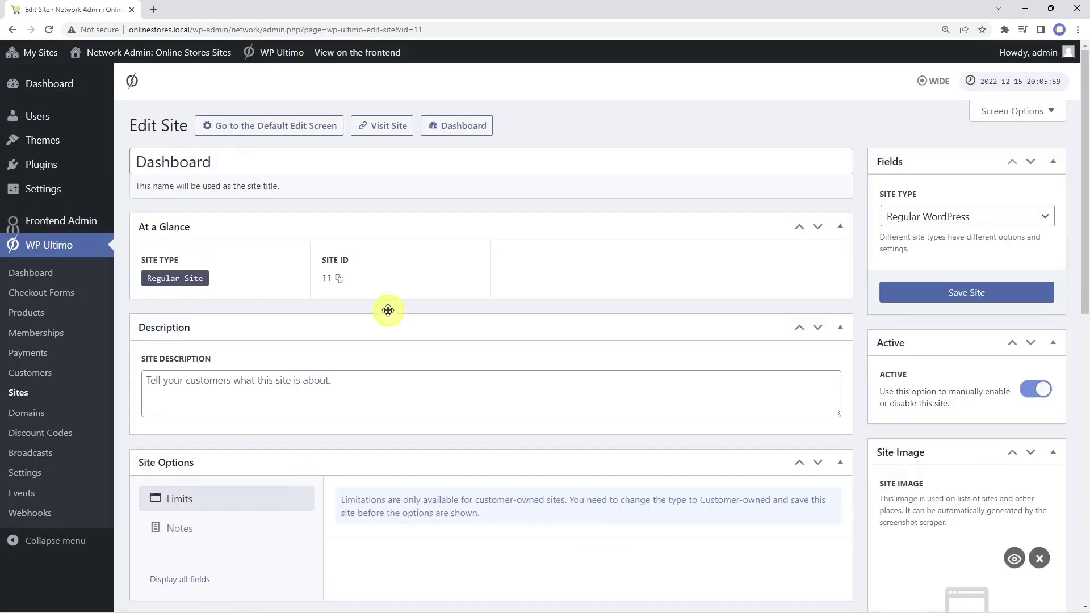
left_click(460, 131)
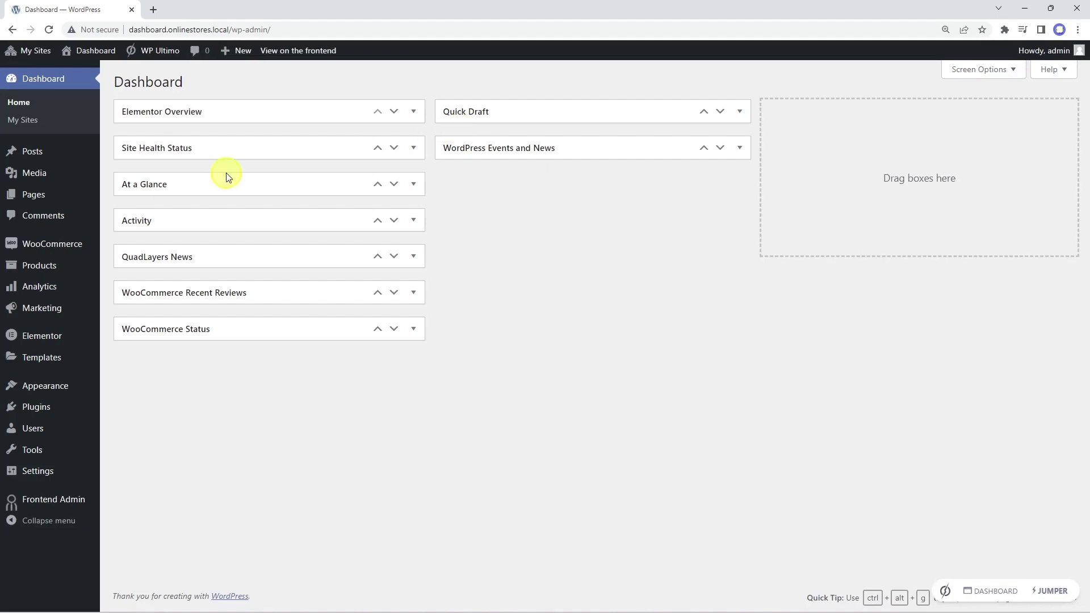
Create a new page titled 'Taxonomies' and open it in Elementor.
mouse_move(49, 199)
left_click(128, 215)
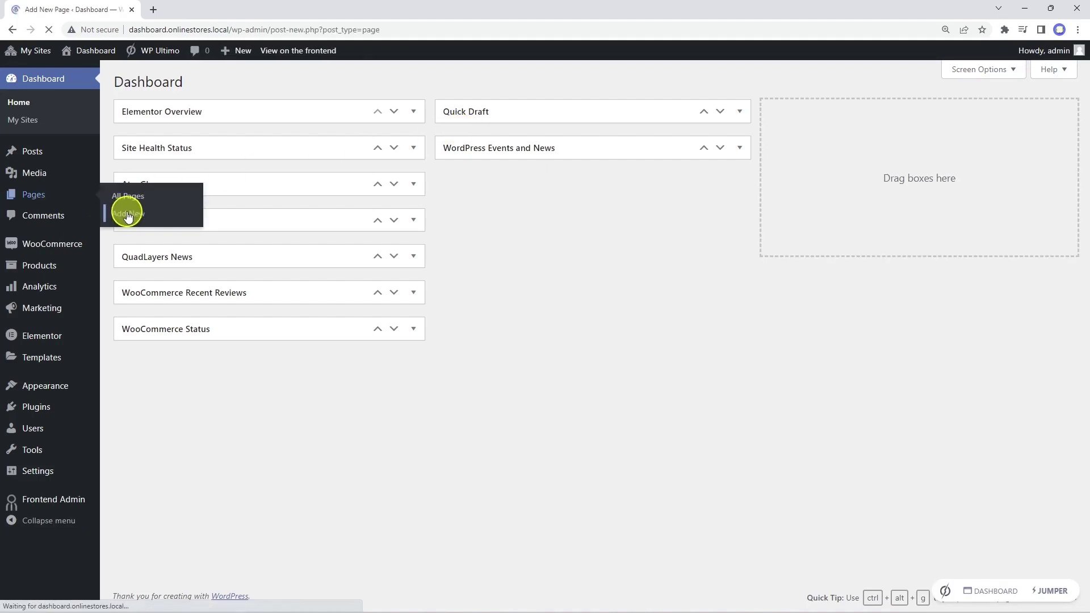
type("Taxonomies")
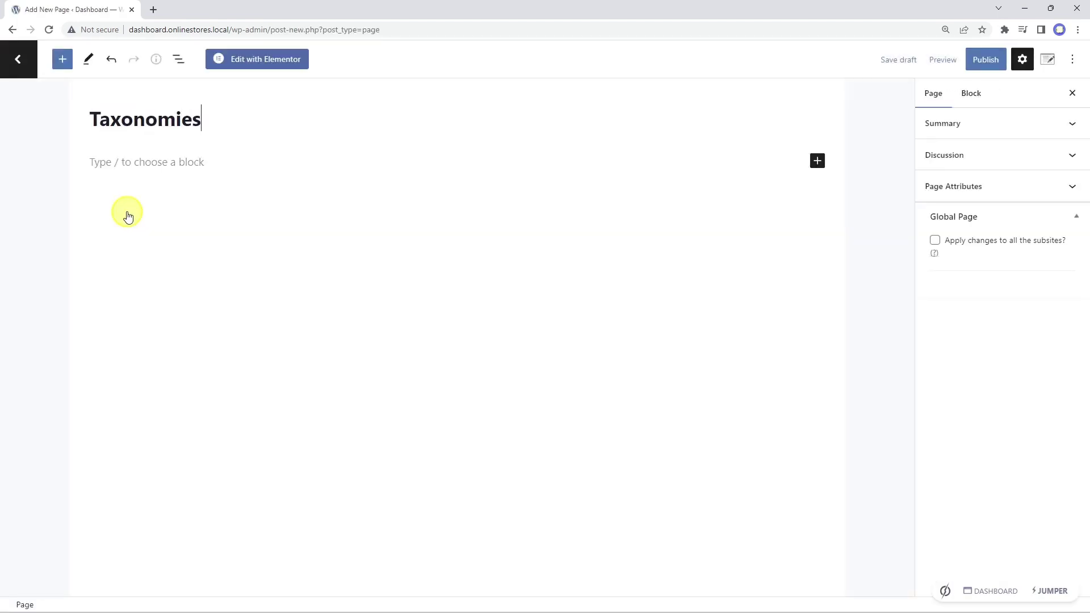
left_click(279, 64)
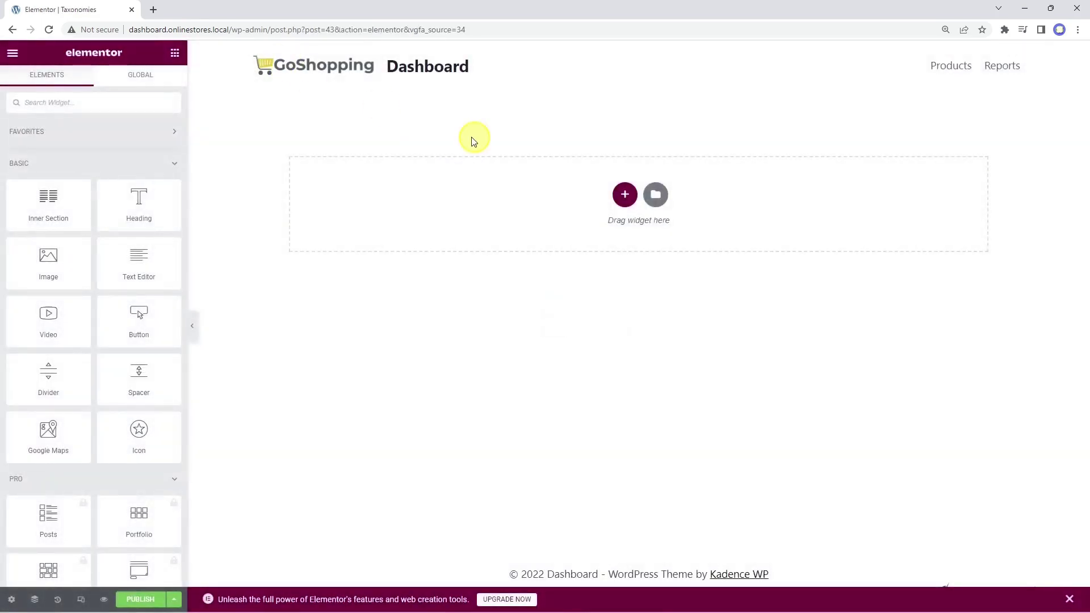
Insert the saved 'elementor-01' template from My Templates, applying its page settings.
left_click(656, 195)
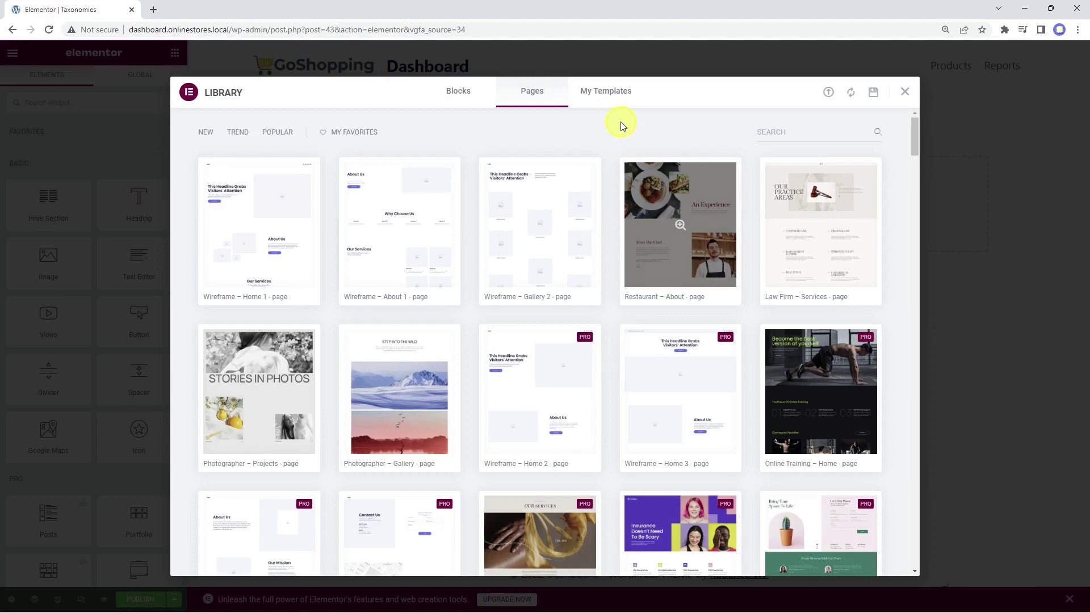
left_click(606, 93)
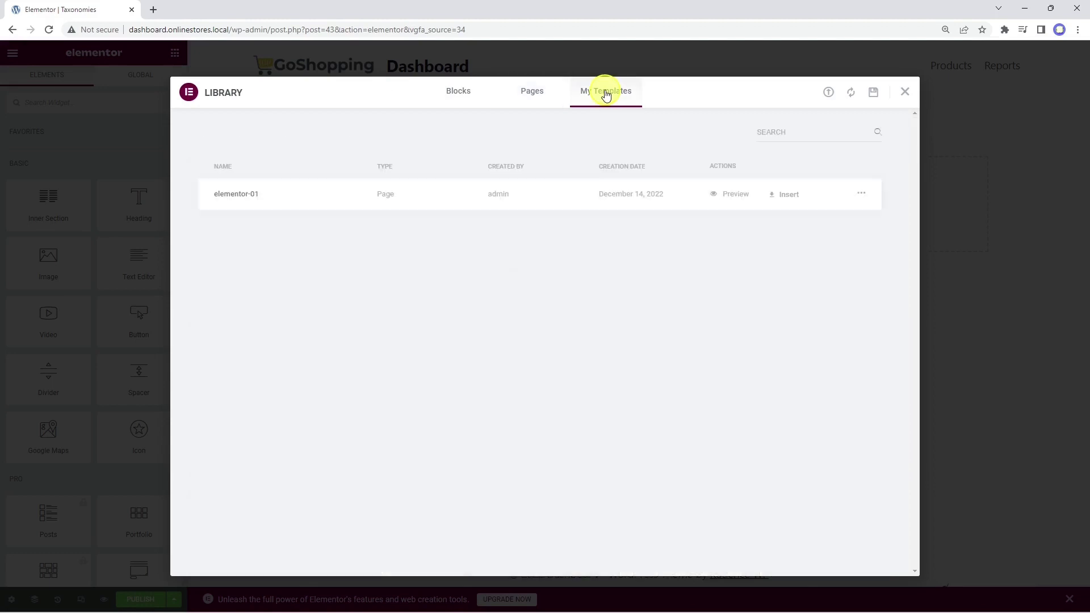
left_click(784, 193)
left_click(596, 365)
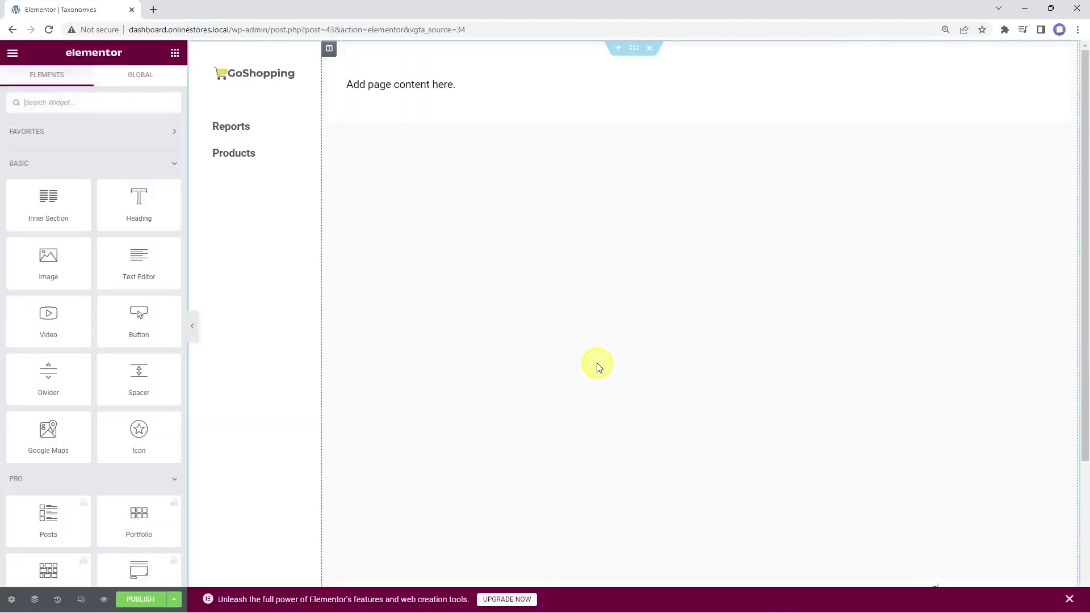
Replace the 'Add page content here.' text block with a Tabs widget.
left_click(483, 86)
right_click(1059, 67)
left_click(999, 280)
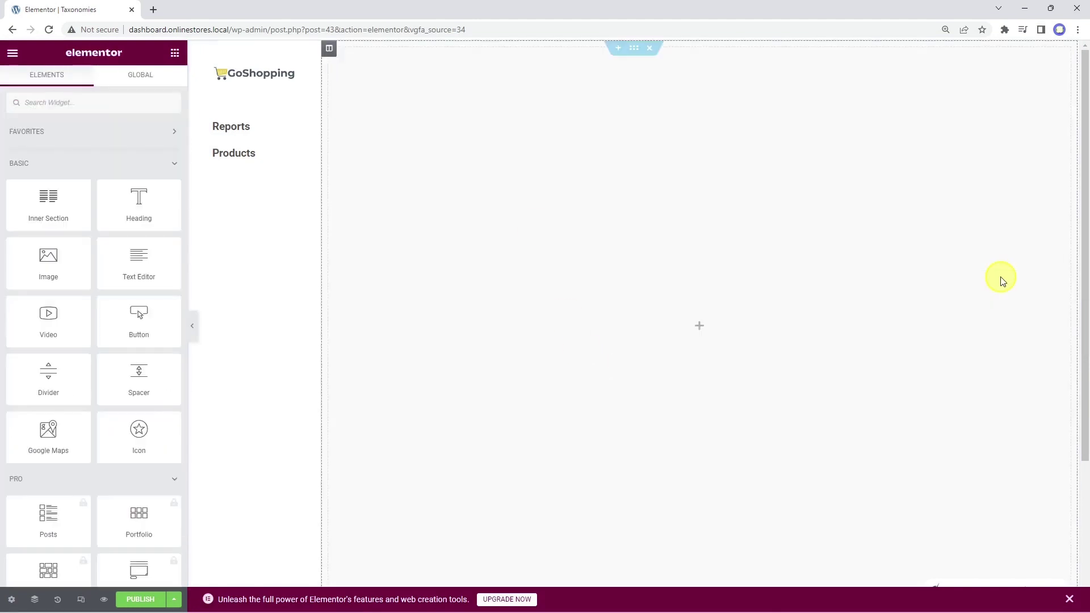
type("tab")
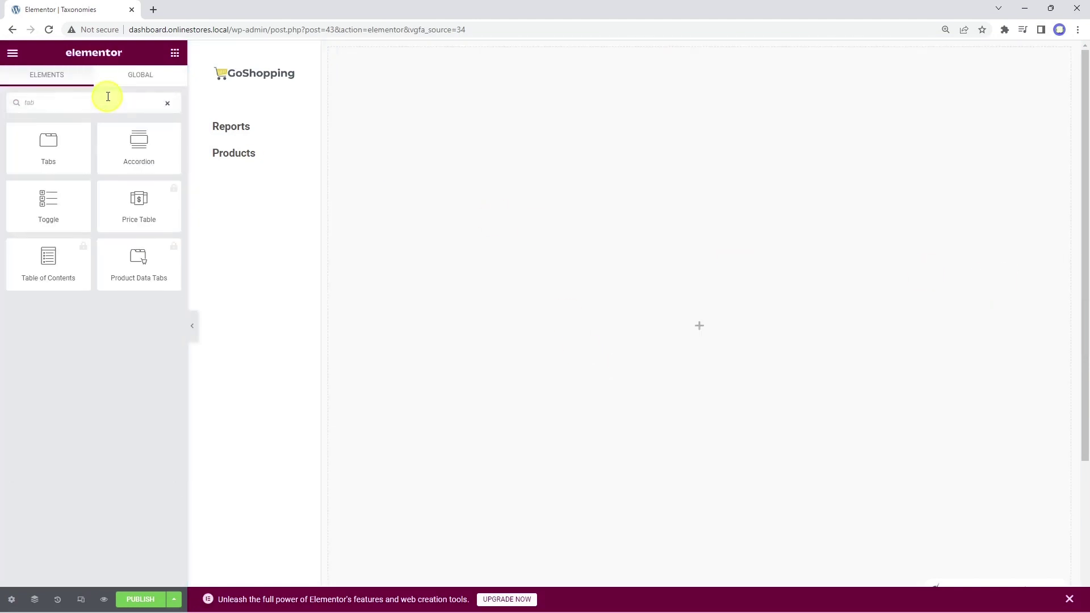
left_click_drag(138, 165, 749, 332)
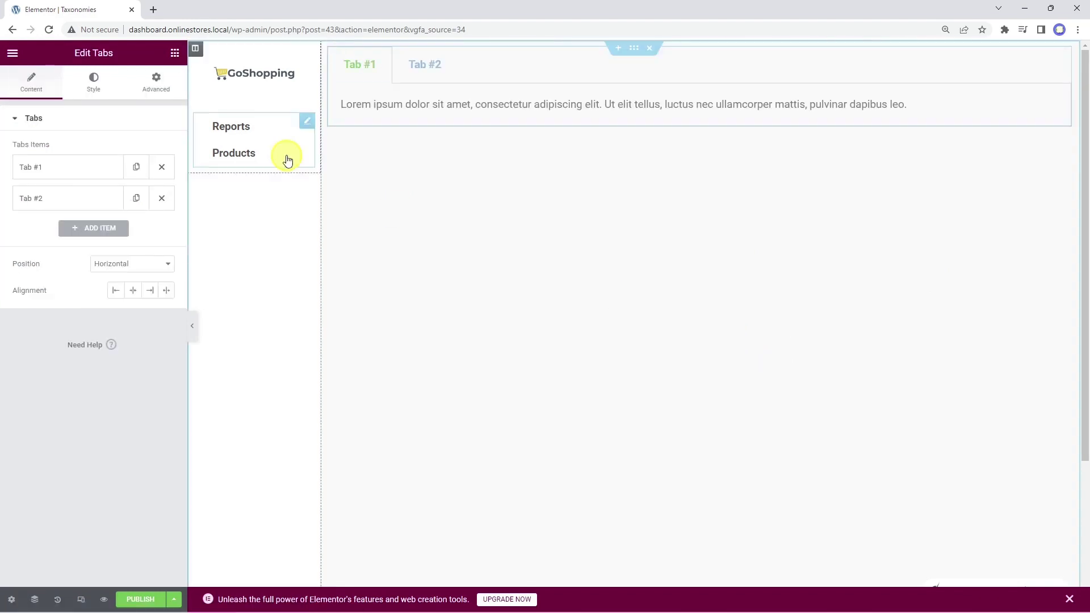
Style the tabs with title color 282828 and active title color 0f089c.
left_click(92, 82)
left_click(167, 267)
type("282828")
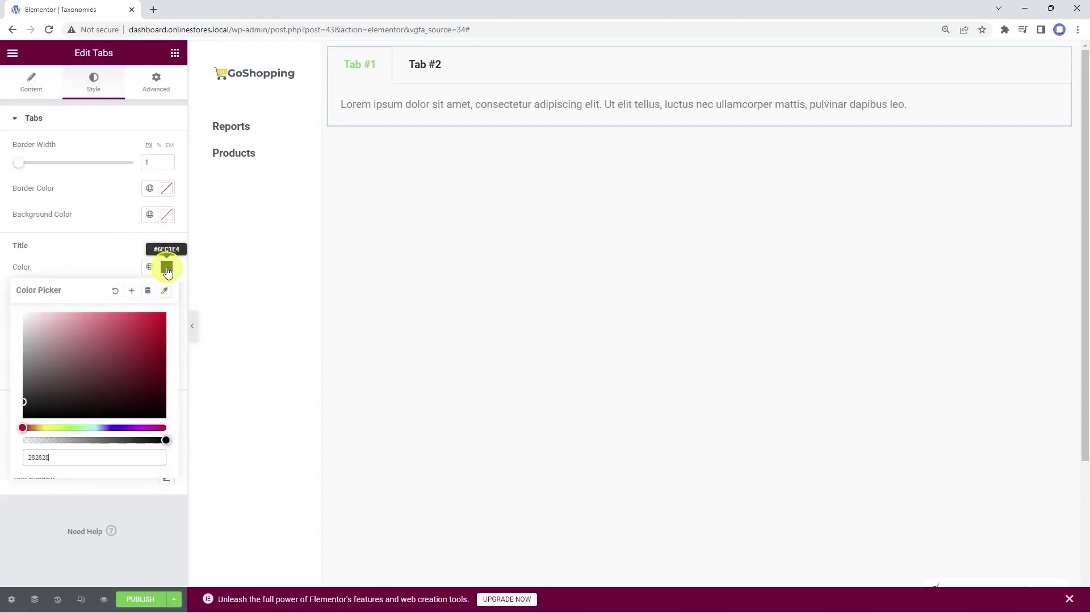
left_click(168, 271)
left_click(166, 293)
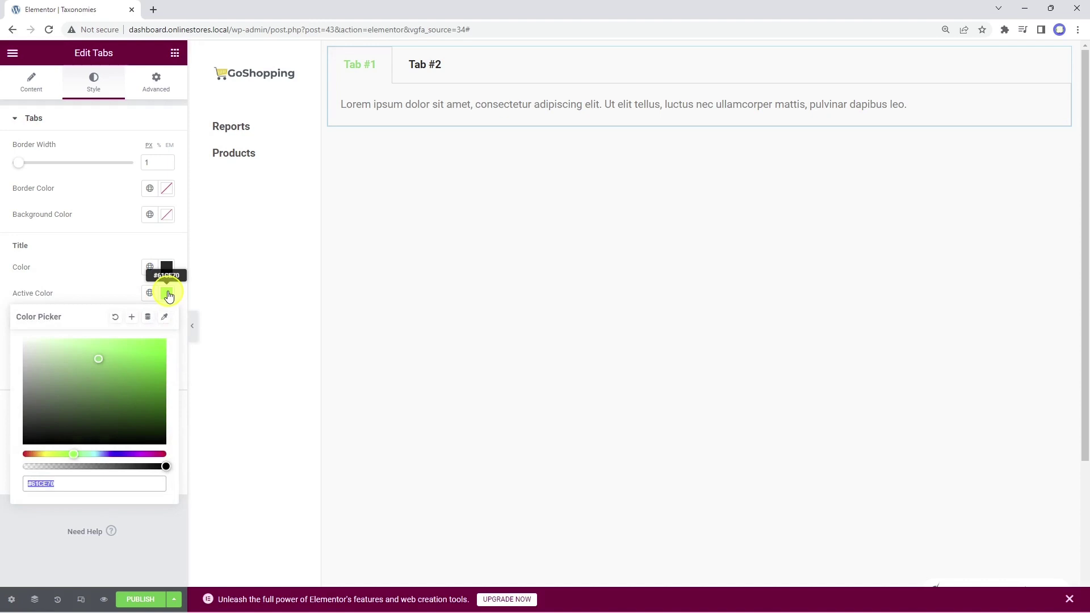
type("0f089c")
left_click(167, 294)
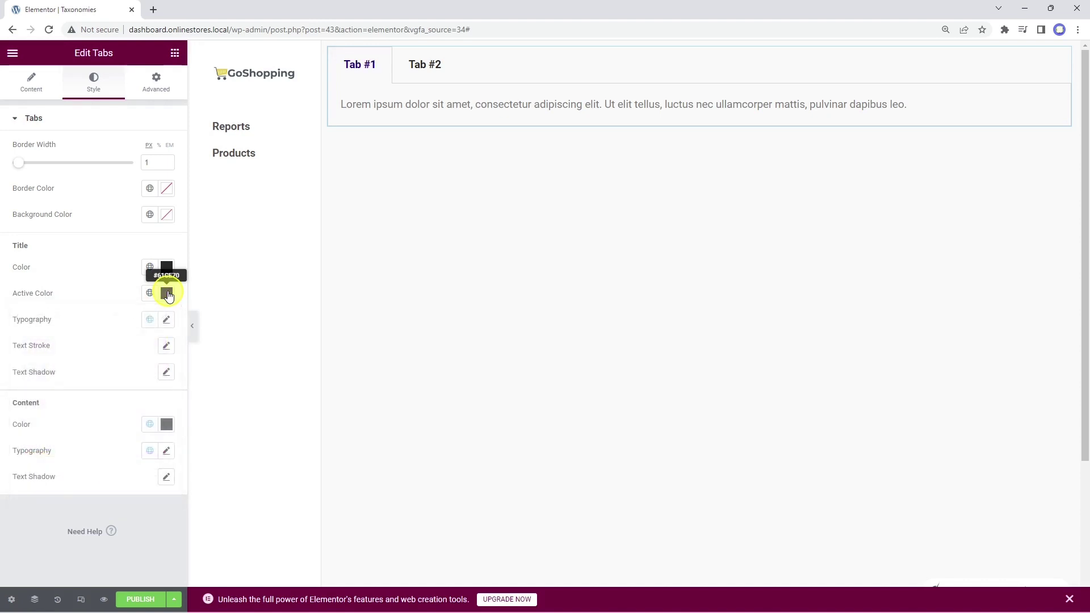
Add a third tab and rename the first tab to 'Categories'.
left_click(34, 91)
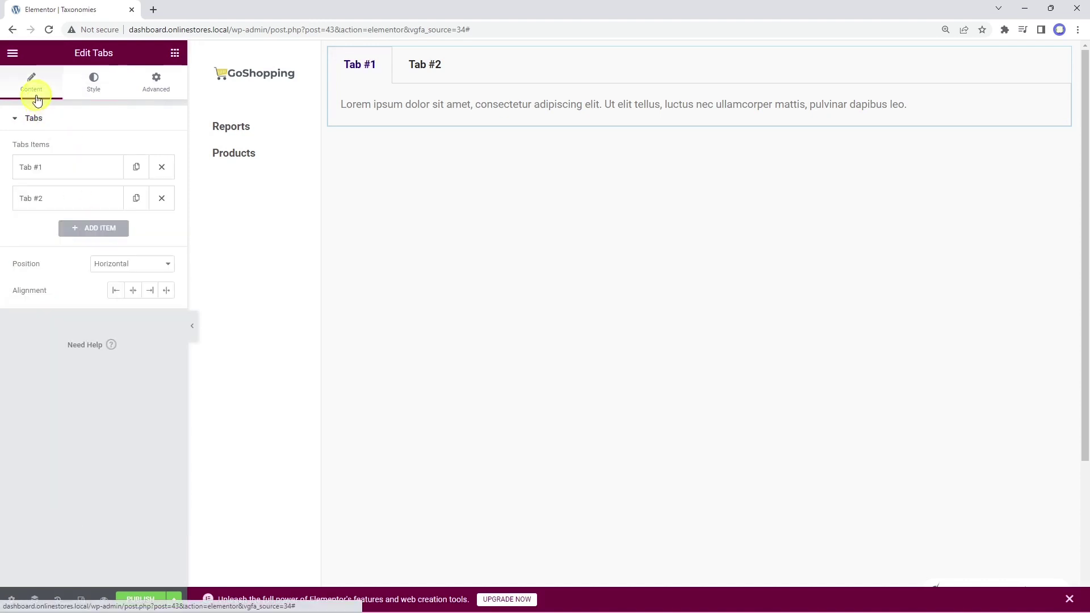
left_click(87, 227)
left_click(86, 234)
left_click(73, 170)
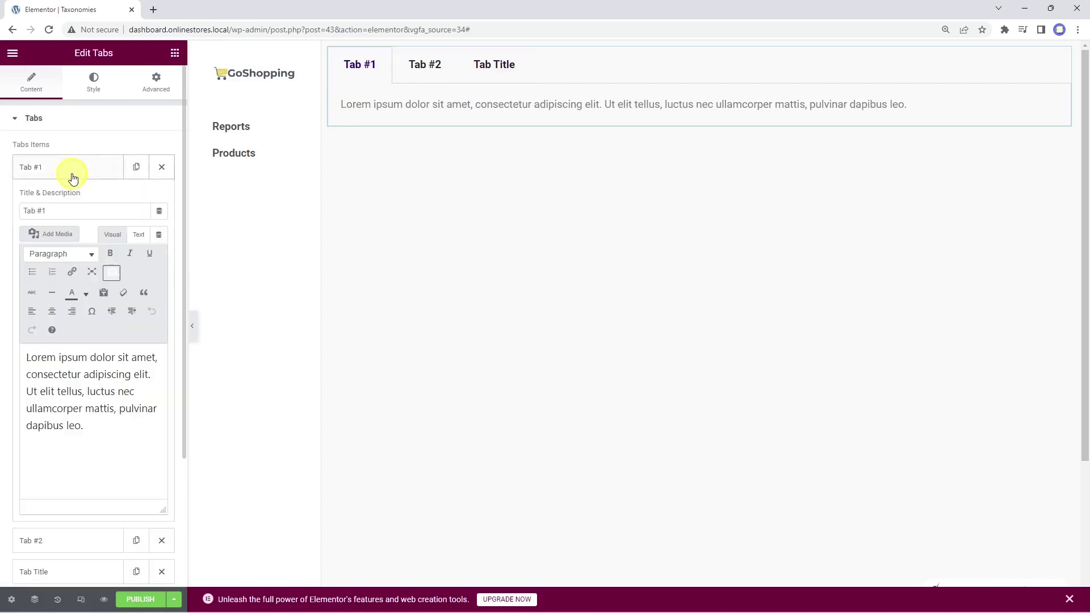
triple_click(74, 213)
type("Categories")
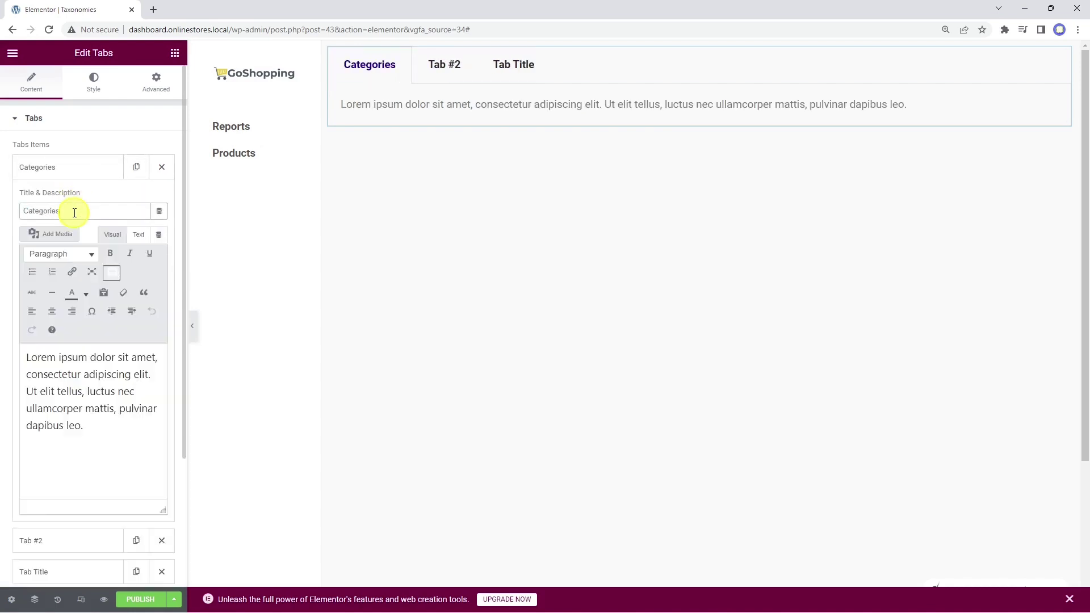
left_click(68, 168)
Rename the second and third tabs to 'Tags' and 'Attributes'.
left_click(68, 200)
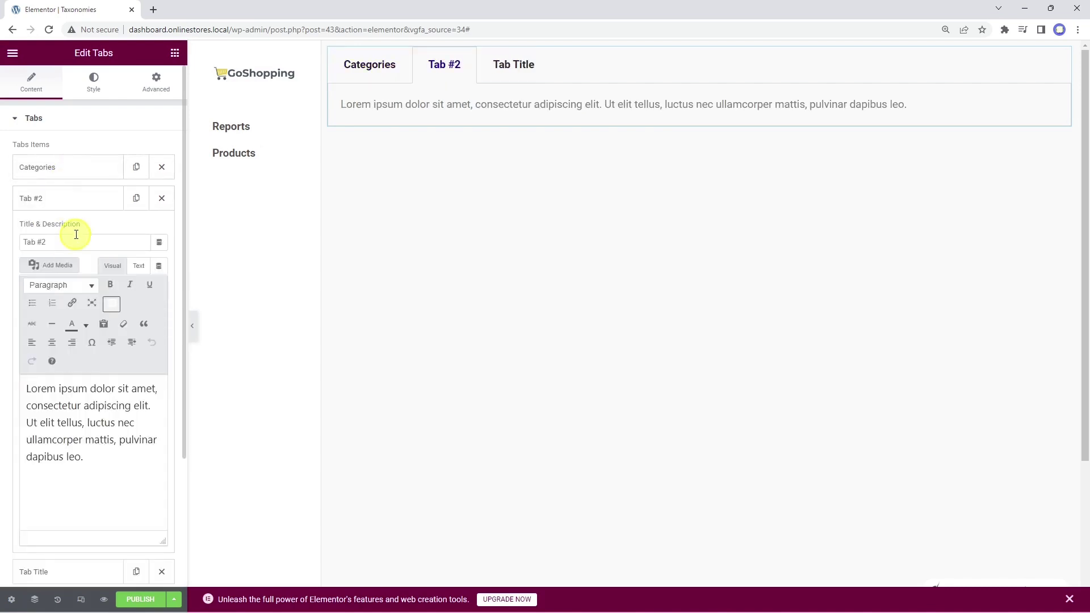
triple_click(72, 243)
type("Tags")
left_click(72, 198)
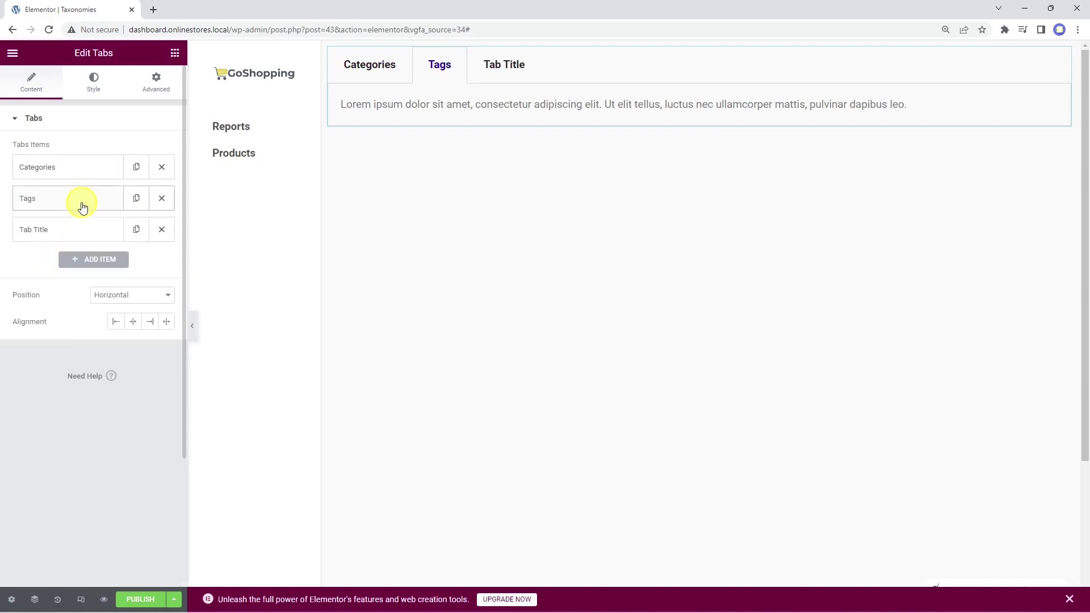
left_click(79, 230)
triple_click(83, 275)
type("Attributes")
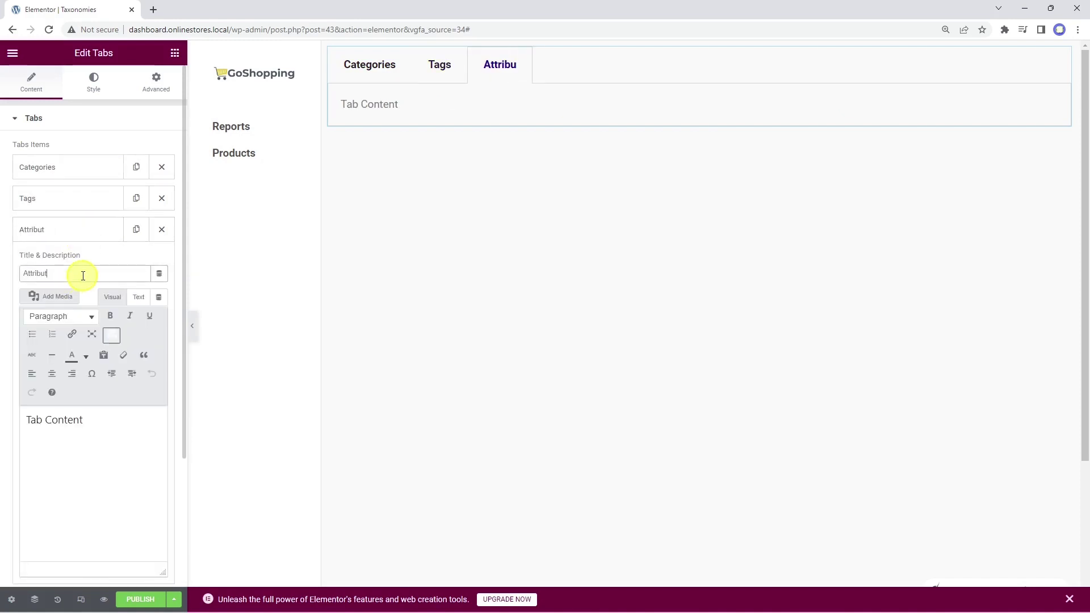
left_click(78, 173)
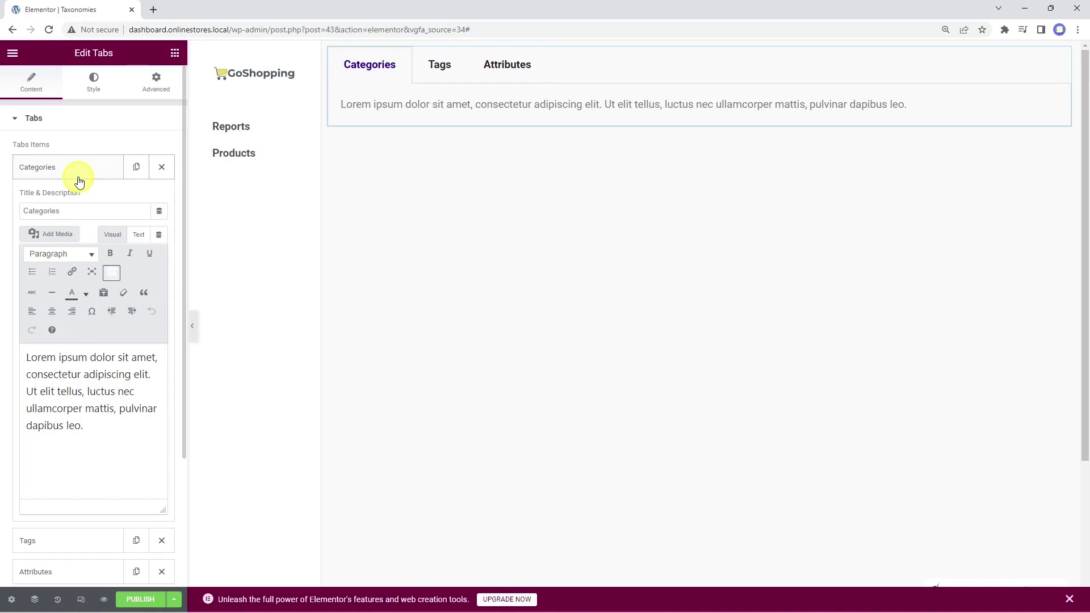
Replace the Categories tab's placeholder with the product categories vg_display_admin_page shortcode.
triple_click(93, 426)
right_click(92, 426)
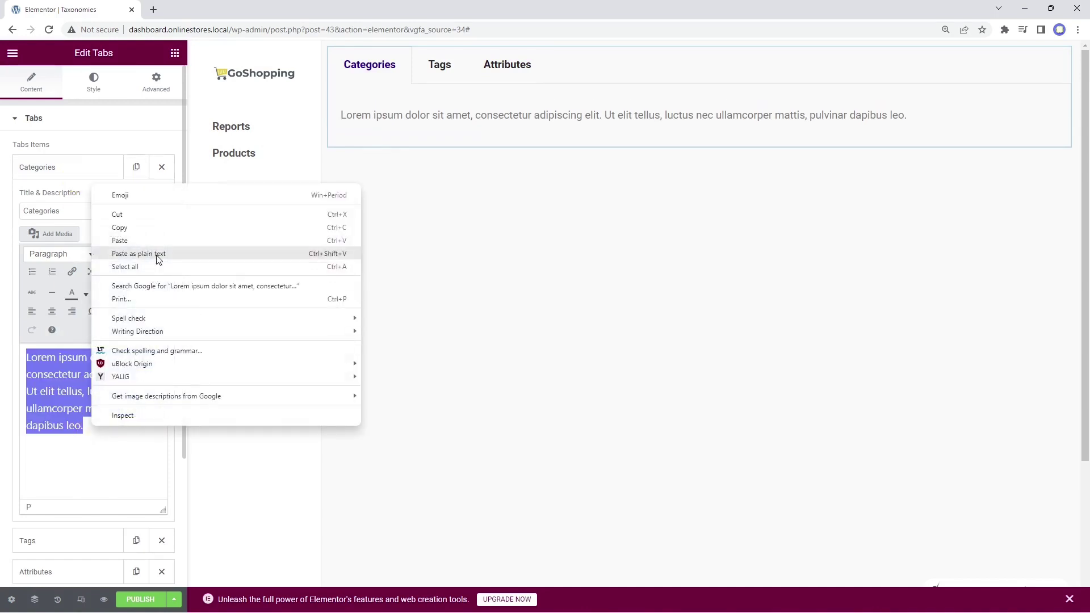
left_click(142, 250)
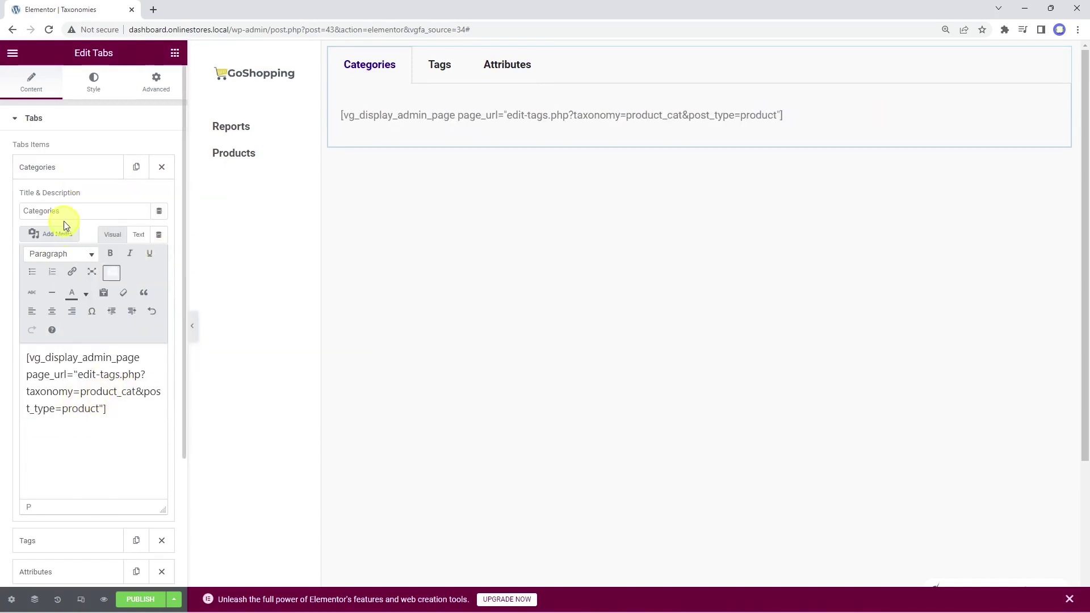
left_click(68, 170)
Replace the Tags tab's placeholder with the product tags shortcode.
left_click(70, 199)
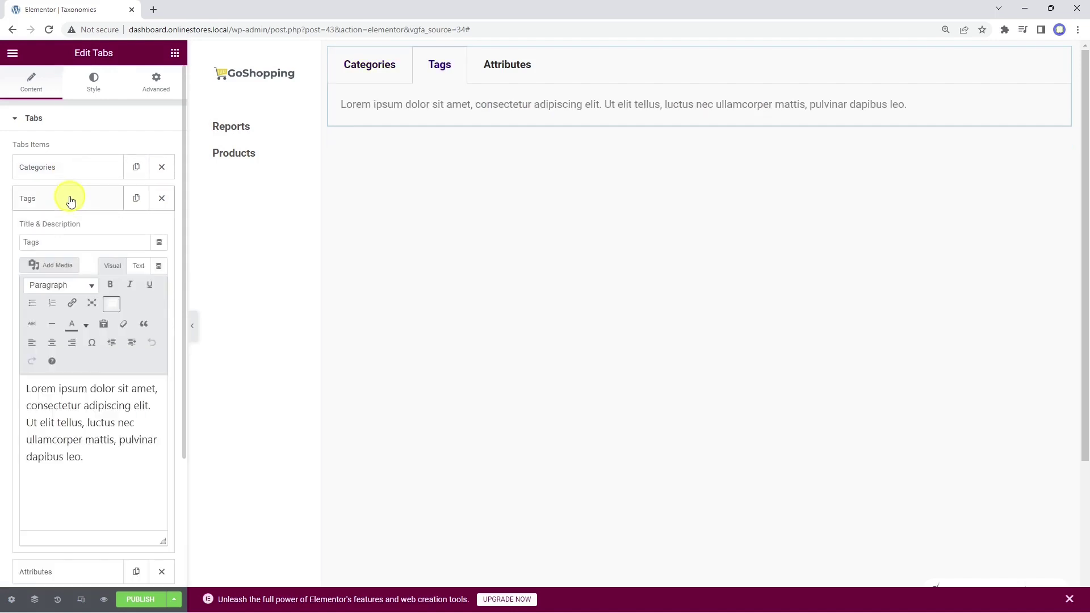
left_click_drag(84, 457, 30, 390)
right_click(29, 390)
left_click(102, 214)
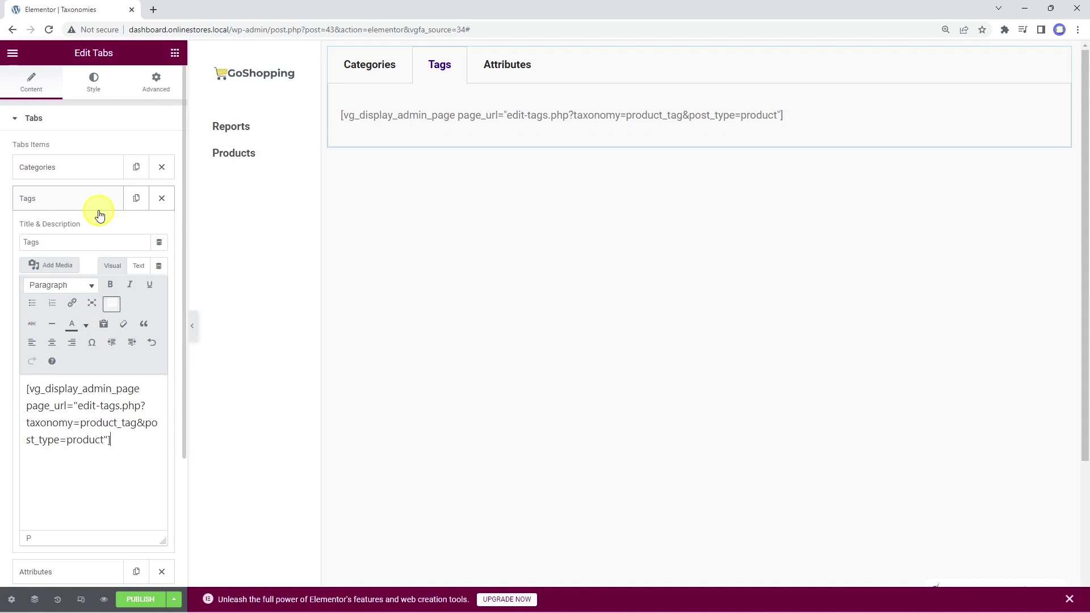
left_click(97, 205)
Paste the product attributes shortcode into the Attributes tab content.
left_click(65, 234)
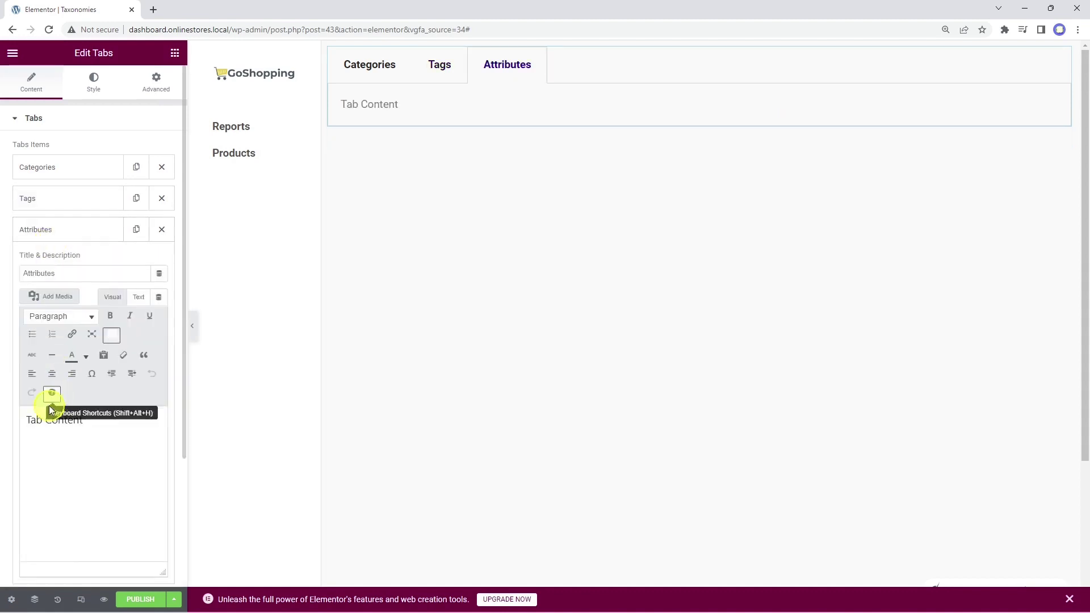
left_click_drag(83, 420, 29, 421)
right_click(30, 421)
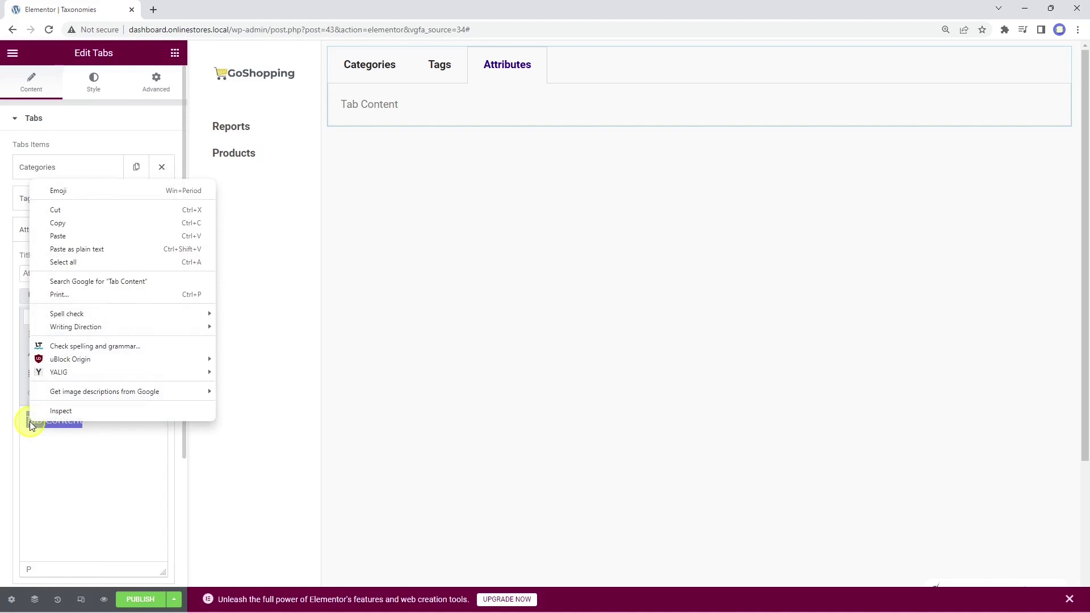
left_click(125, 248)
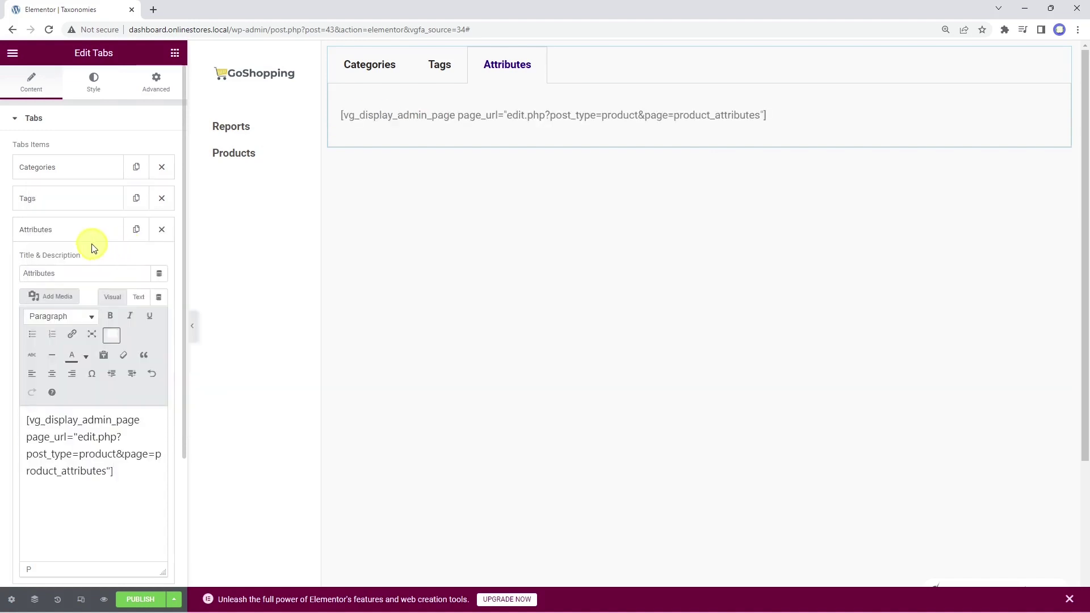
left_click(85, 198)
left_click(87, 172)
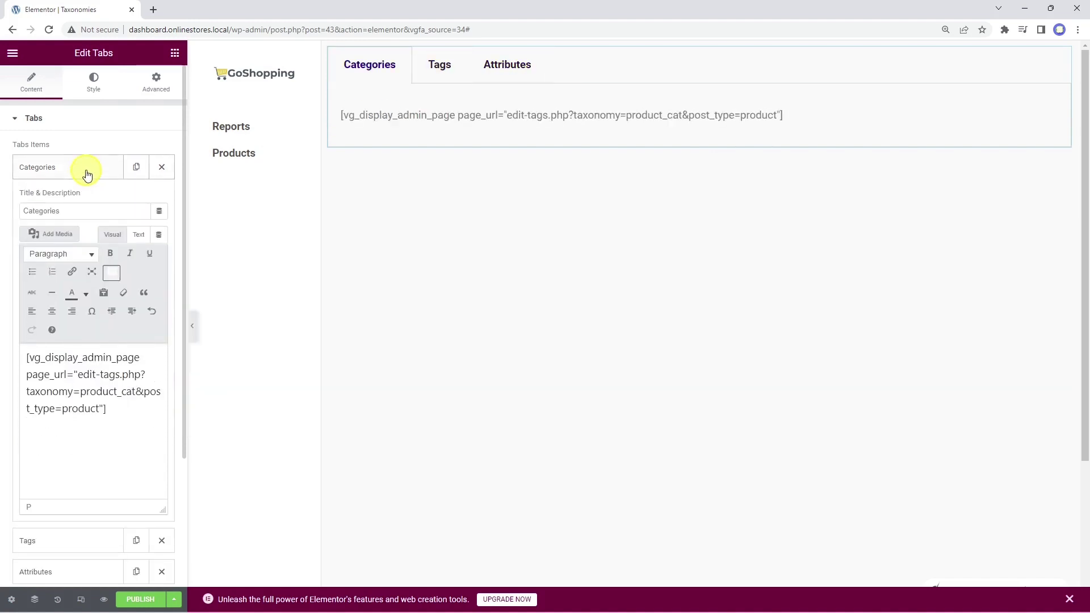
left_click(87, 172)
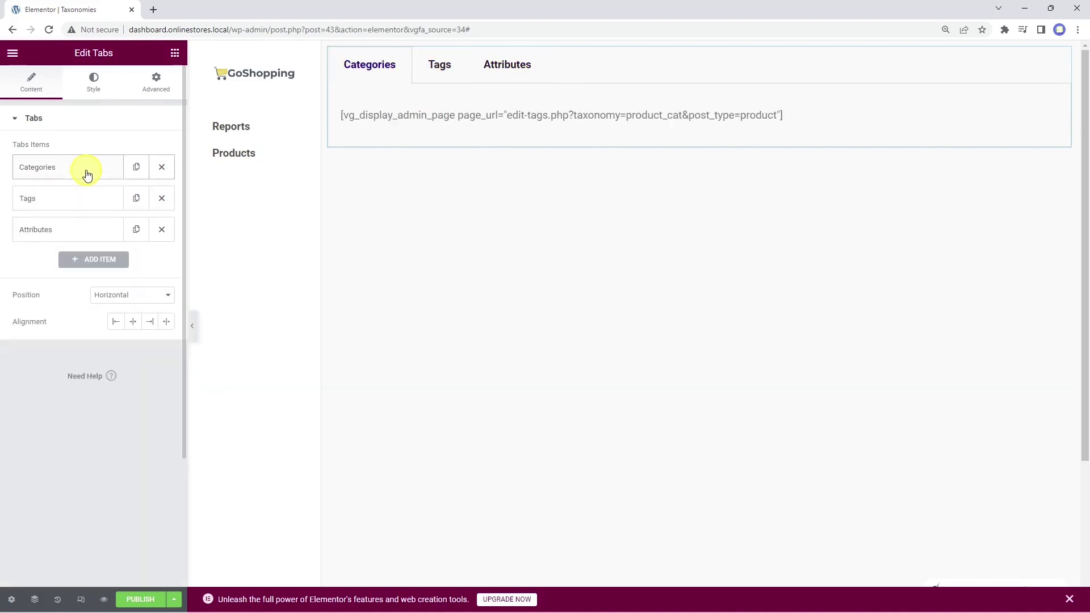
In the preview, set the URL slug to 'taxonomies' and add the page to the Dashboard menu.
left_click(104, 600)
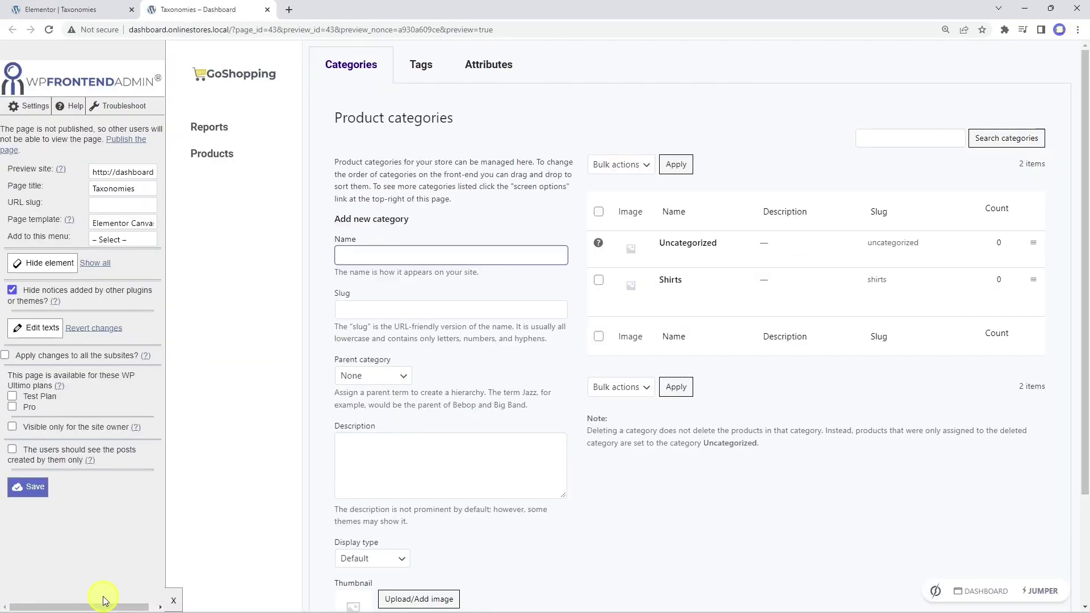
left_click(128, 207)
type("t")
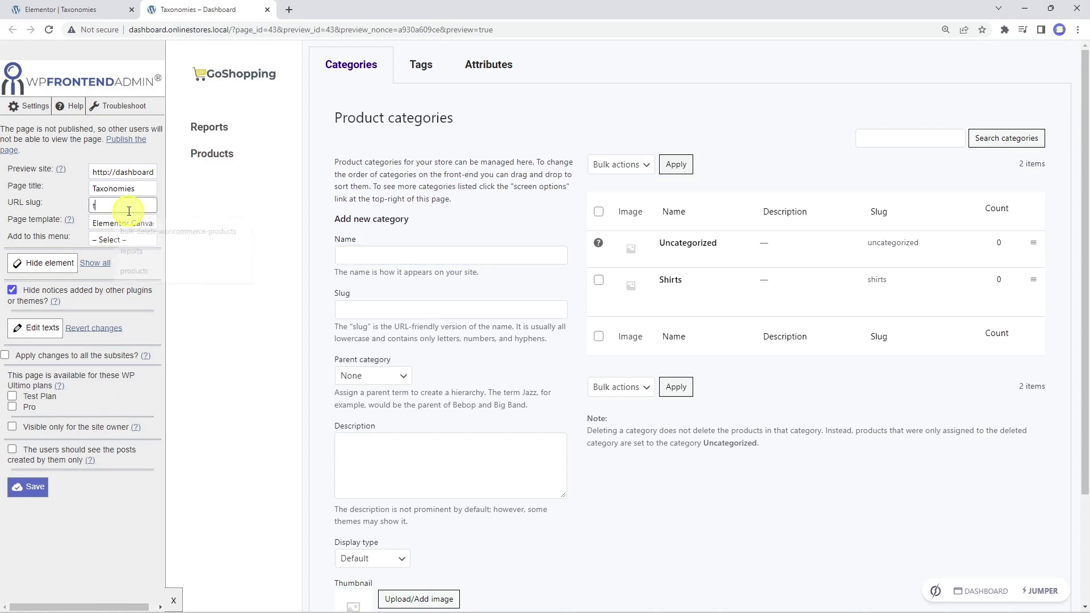
type("axonomies")
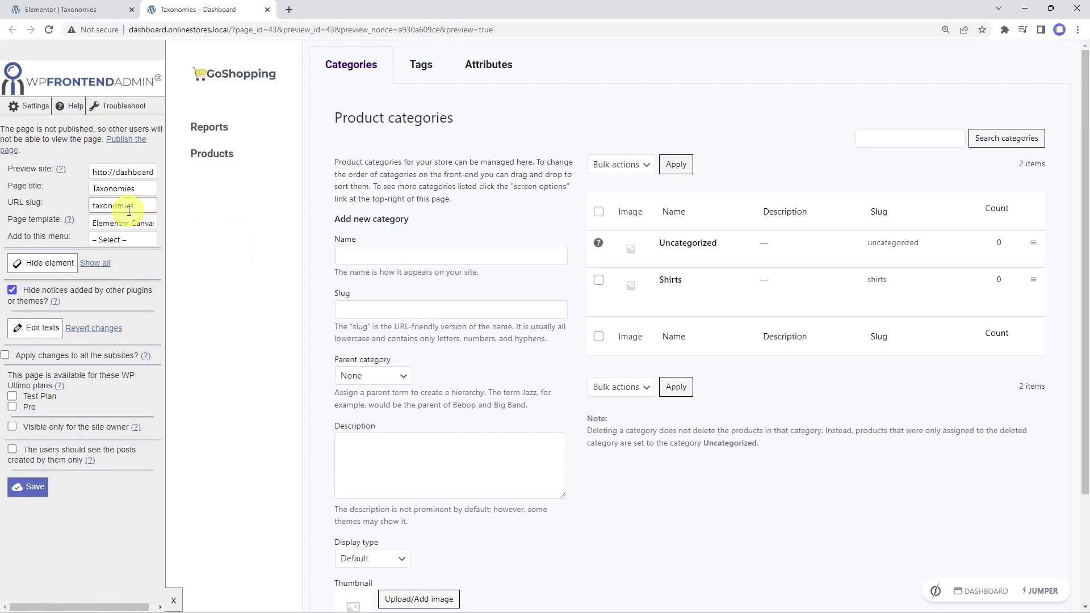
left_click(128, 240)
left_click(117, 262)
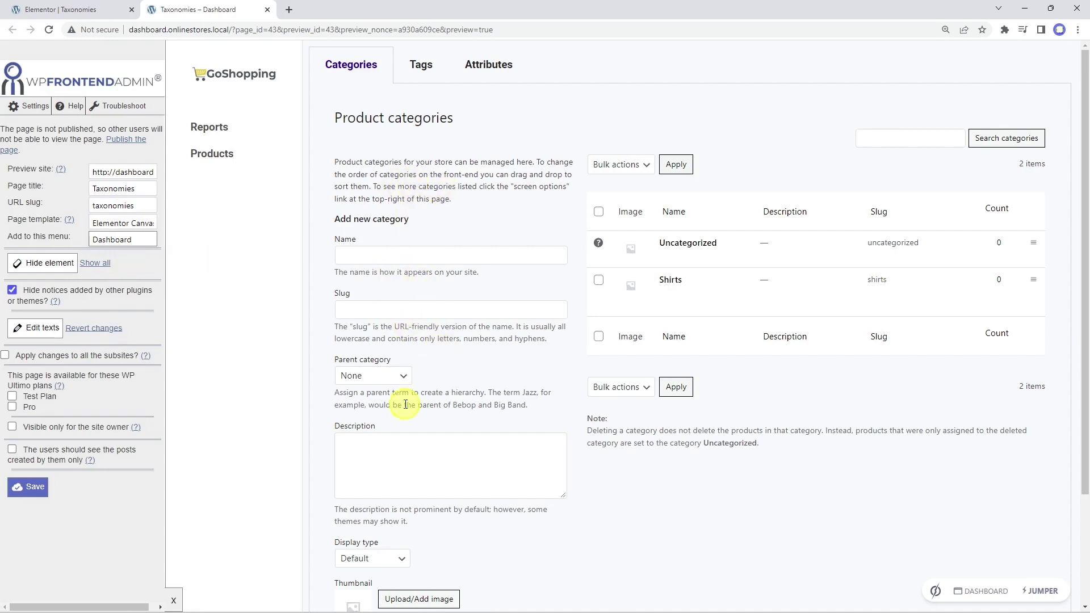
Hide the Product categories intro and the slug, name and parent category hints.
left_click(38, 270)
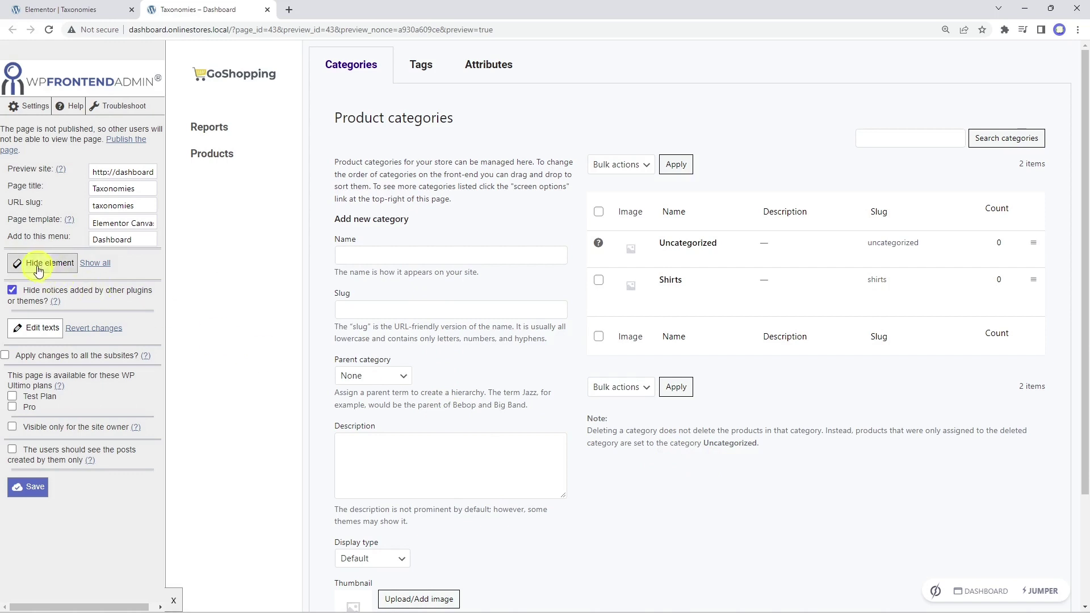
left_click(434, 180)
left_click(43, 264)
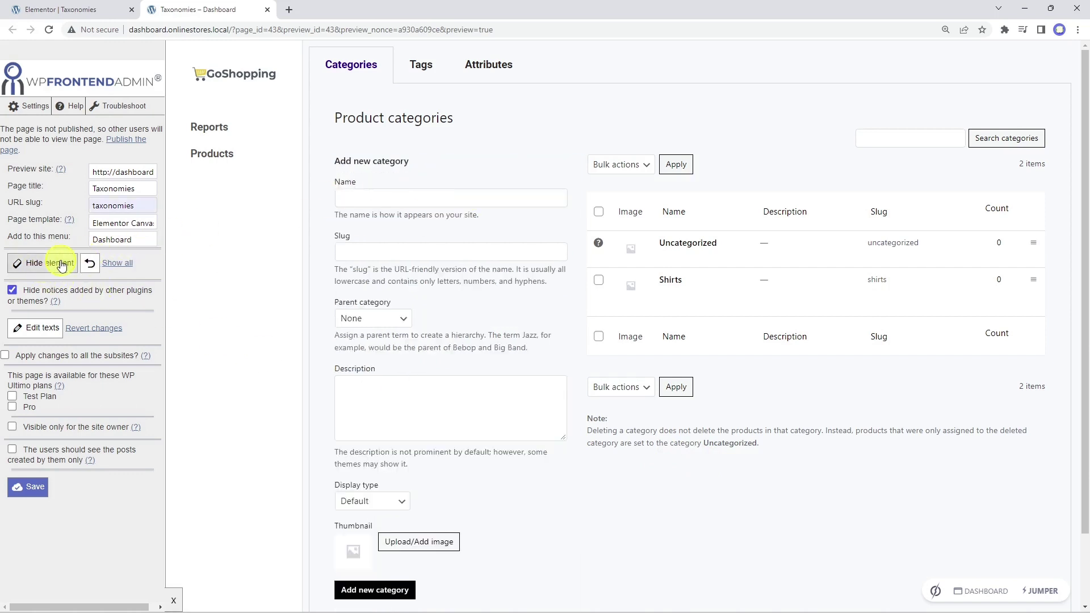
left_click(407, 266)
left_click(31, 264)
left_click(406, 214)
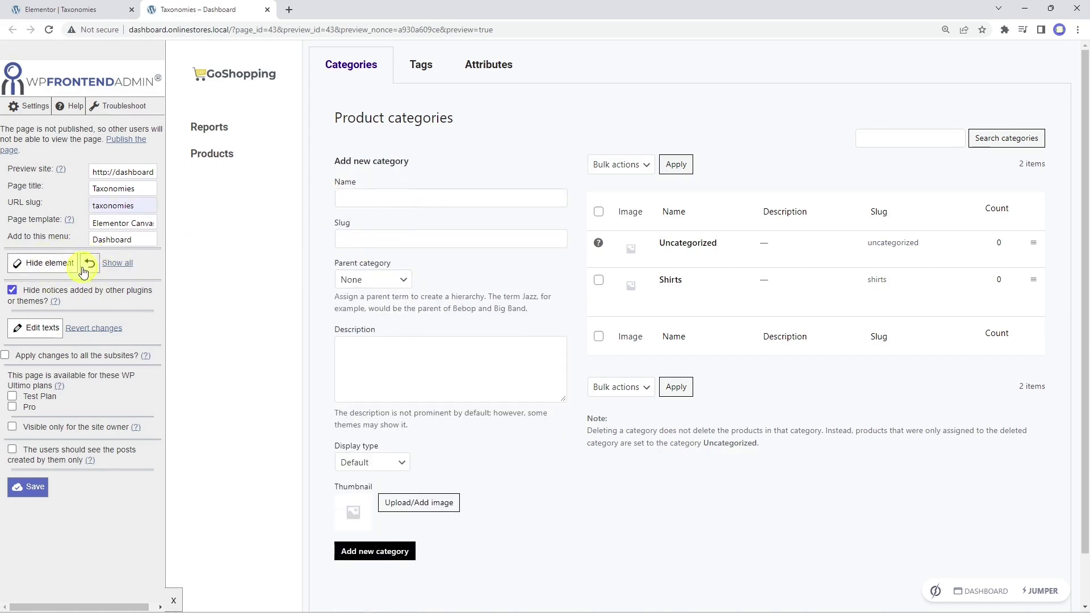
left_click(57, 265)
left_click(449, 300)
Hide the description hint and the category deletion note, then save the settings.
left_click(48, 263)
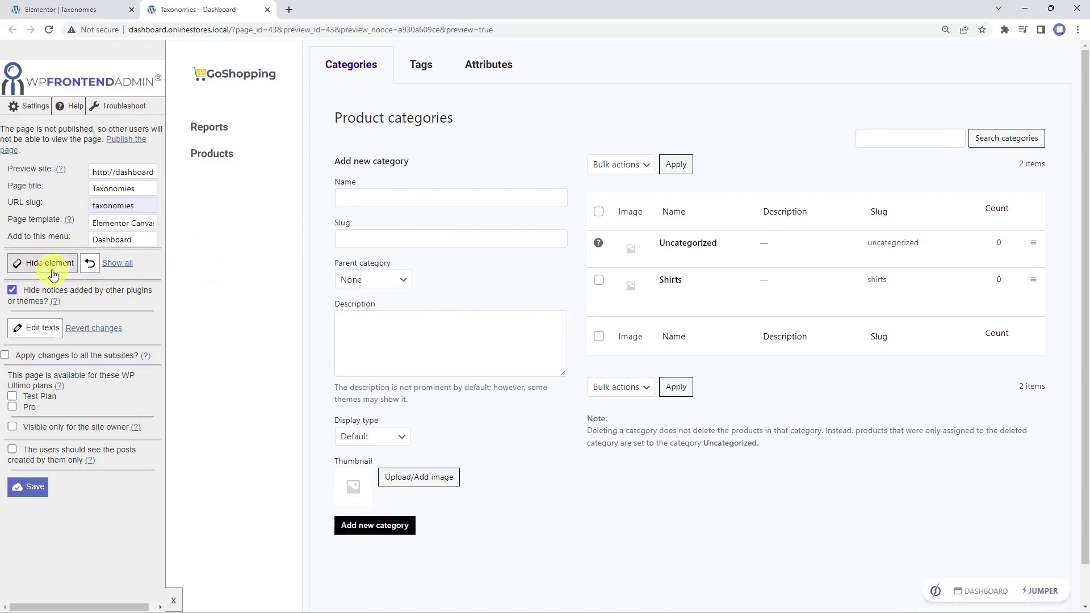
left_click(448, 404)
left_click(59, 264)
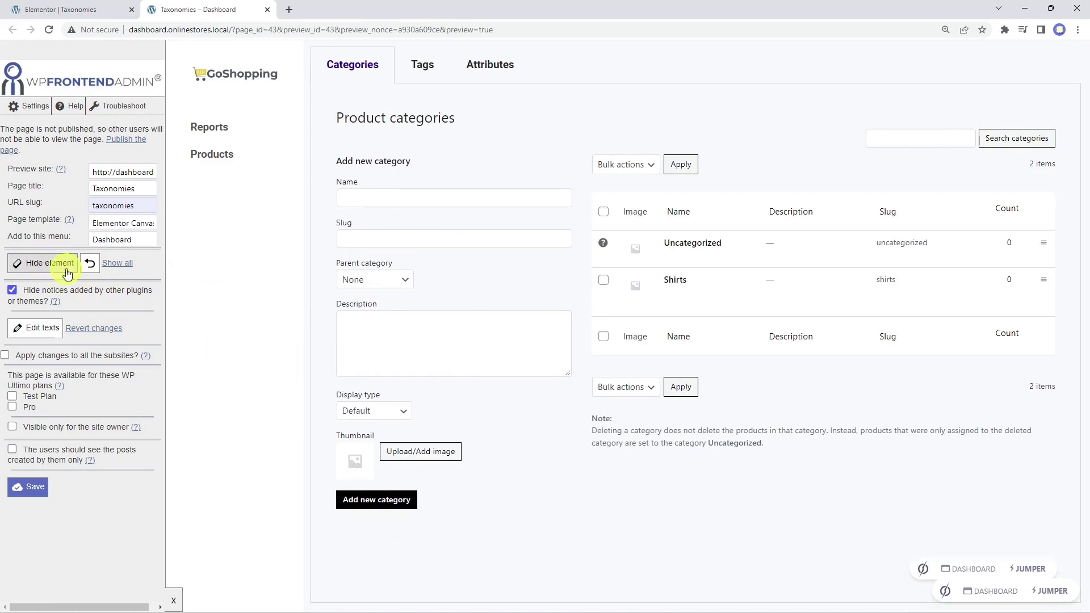
left_click(662, 435)
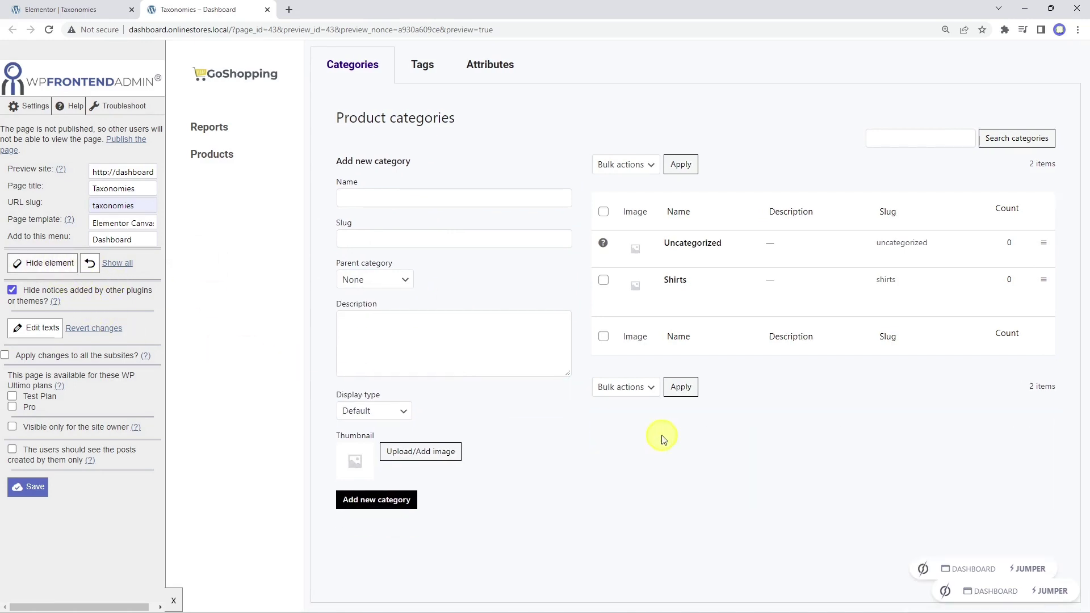
left_click(36, 488)
left_click(644, 103)
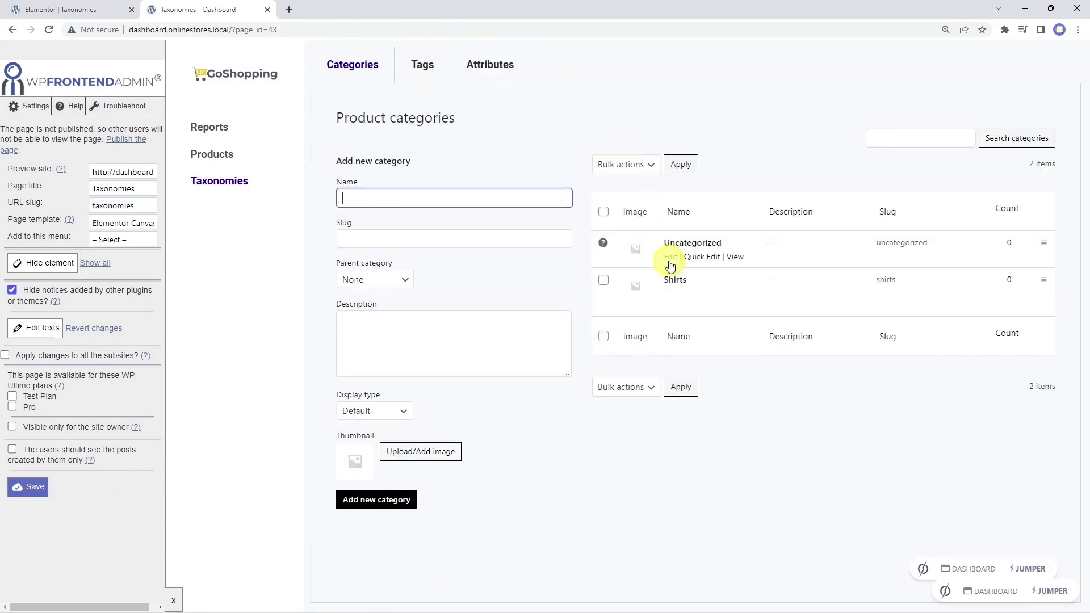
Check the Shirts category and New tag edit screens, then switch to the Attributes tab.
left_click(675, 281)
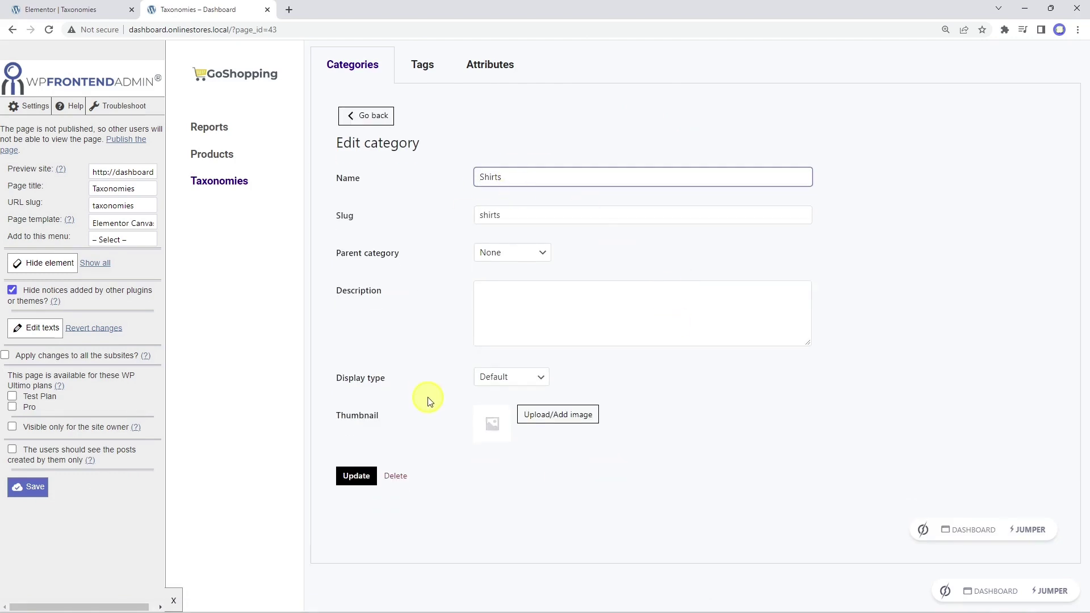
left_click(373, 114)
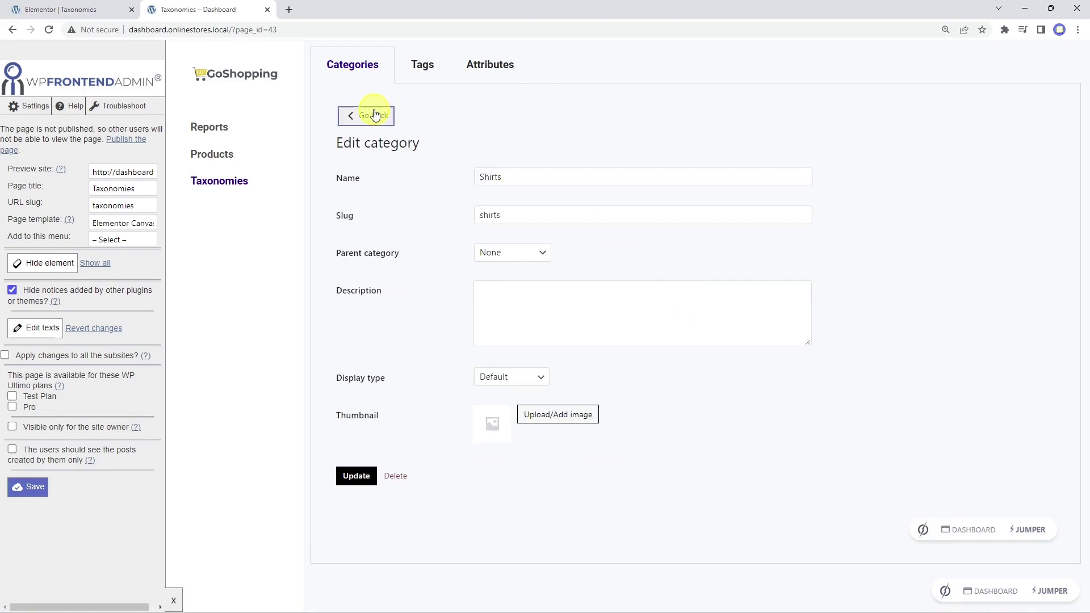
left_click(434, 73)
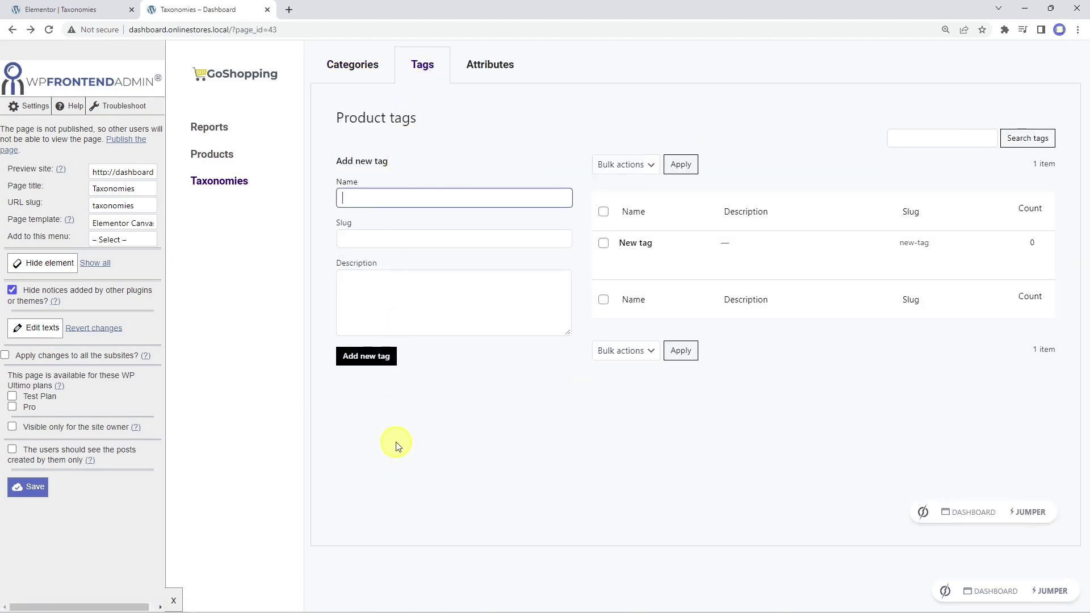
left_click(645, 246)
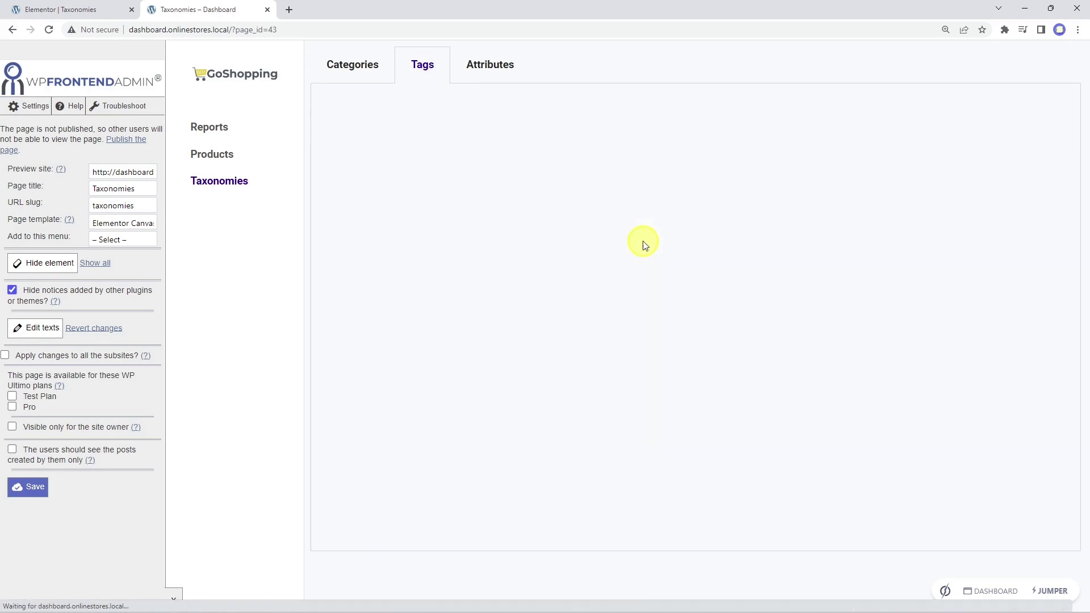
left_click(362, 116)
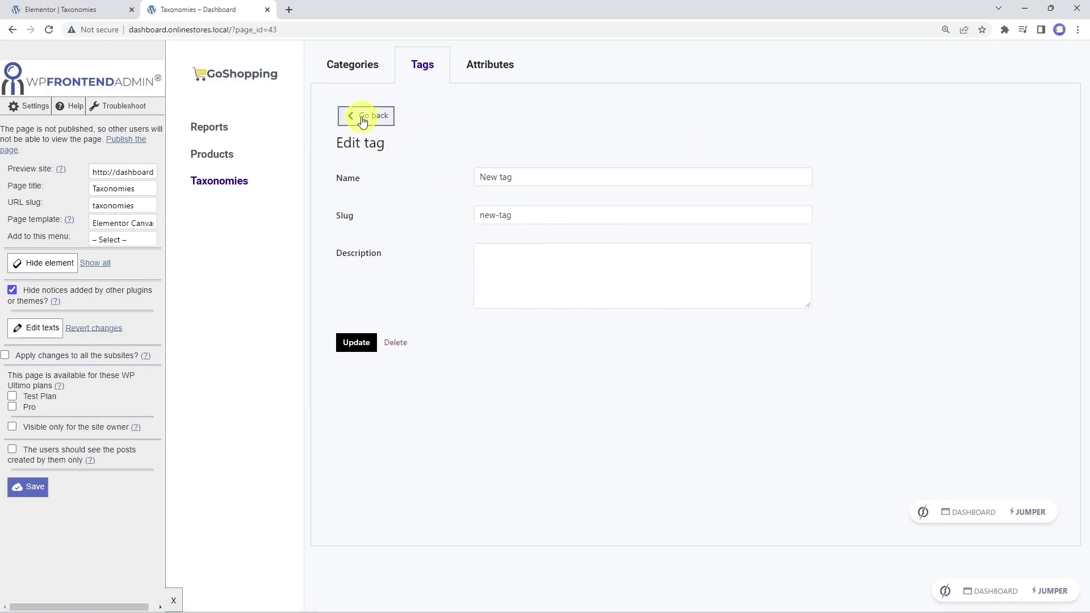
left_click(491, 75)
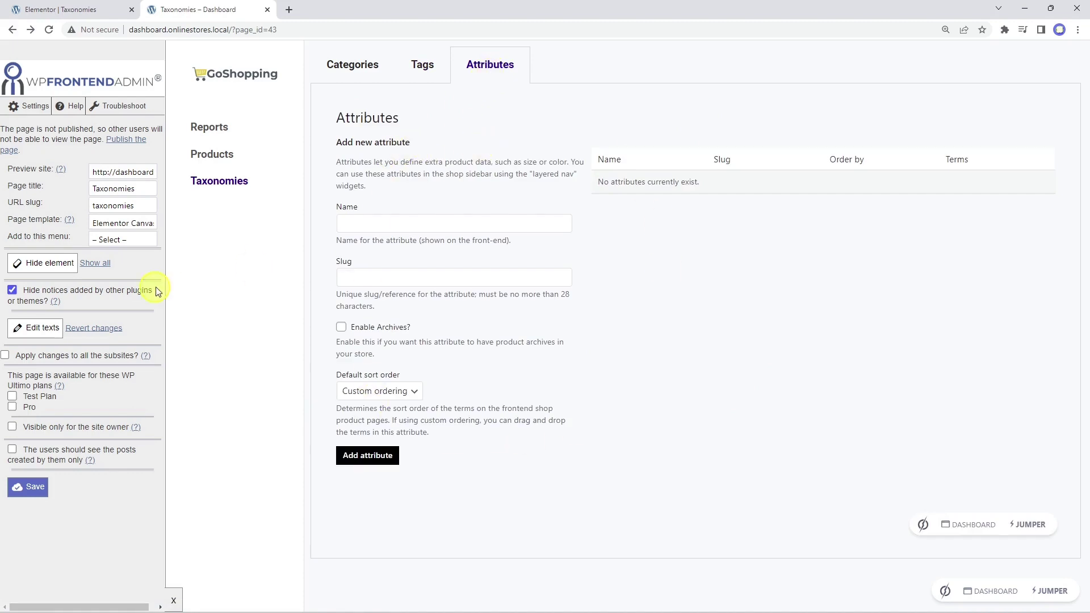
Hide the attributes intro and the name, slug, archives and sort order hints, then save.
left_click(50, 262)
left_click(434, 168)
left_click(44, 263)
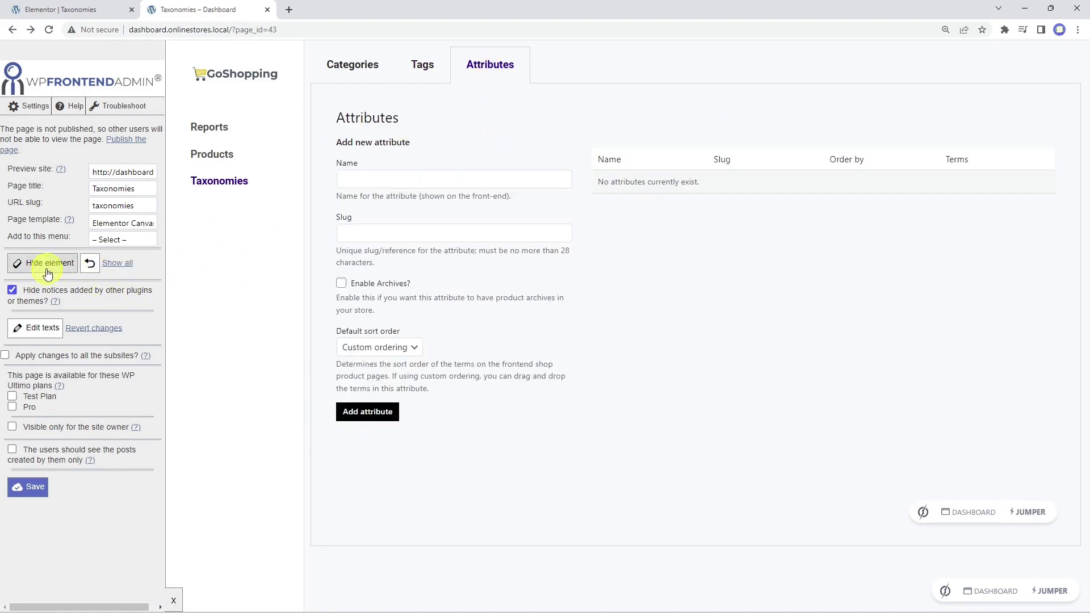
left_click(442, 196)
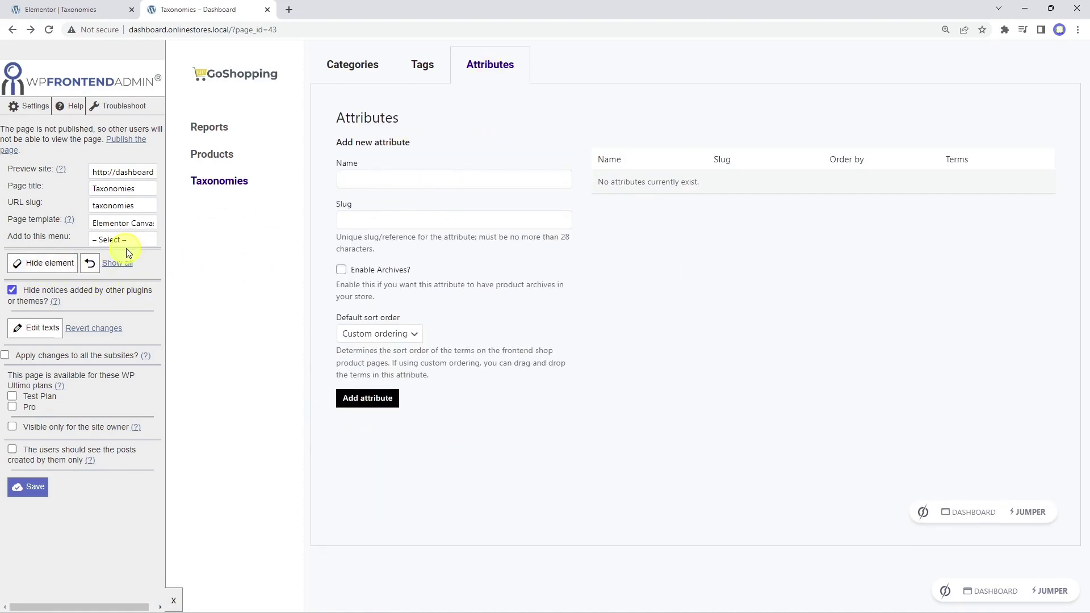
left_click(394, 244)
left_click(51, 262)
left_click(406, 262)
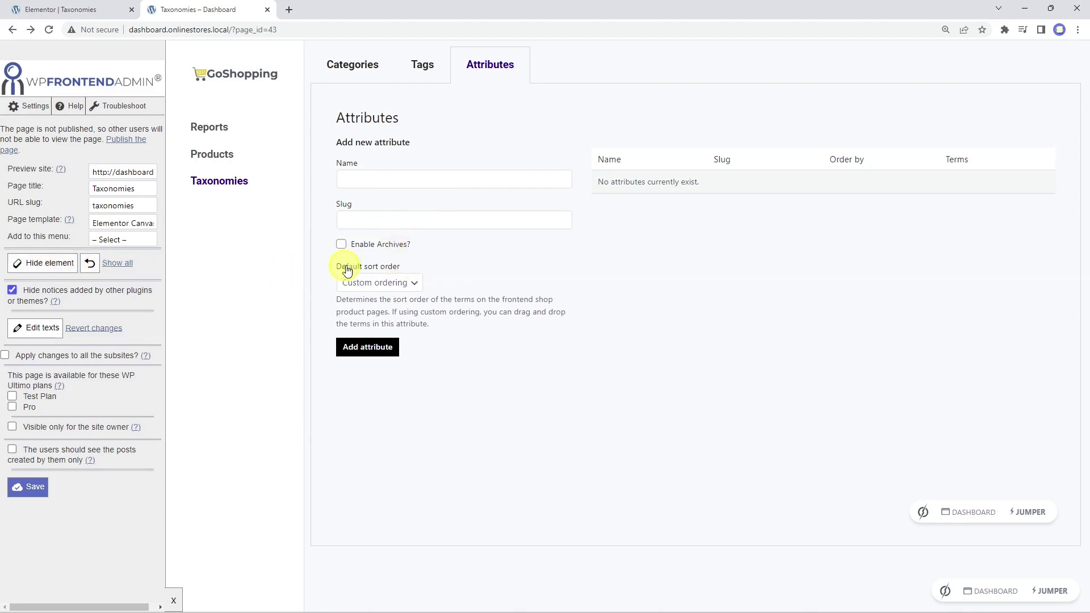
left_click(39, 262)
left_click(449, 320)
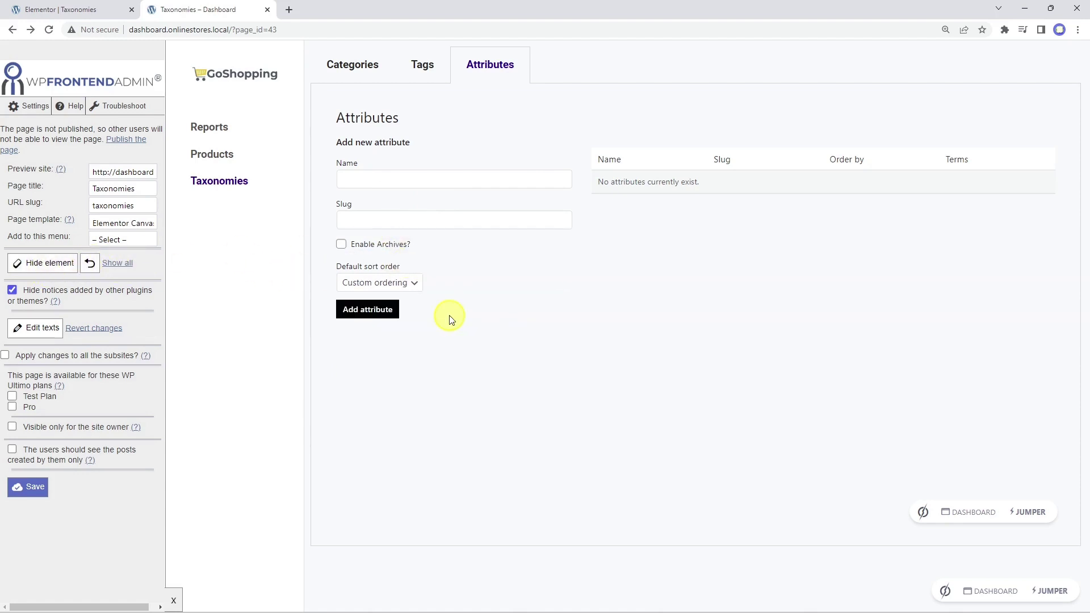
left_click(32, 492)
left_click(644, 105)
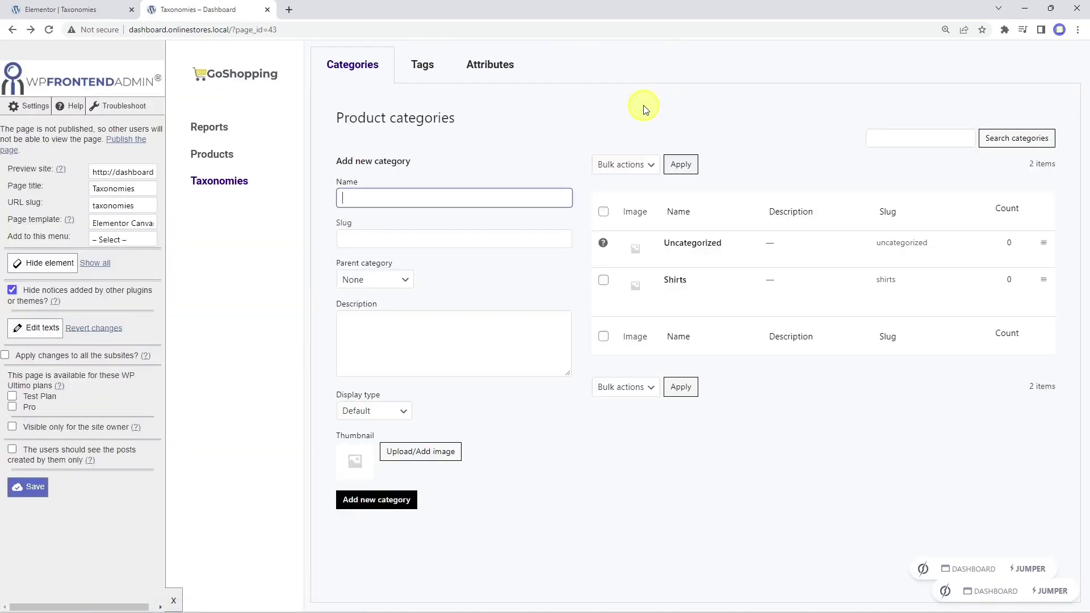
left_click(41, 331)
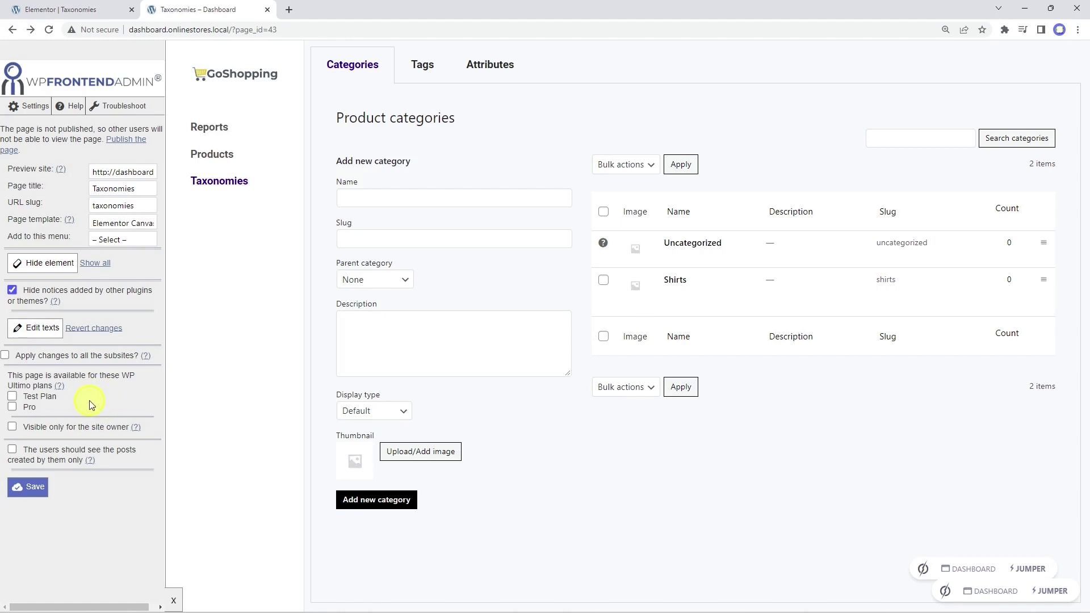
left_click(28, 487)
left_click(647, 107)
Return to the Elementor editor and publish the Taxonomies page.
left_click(85, 10)
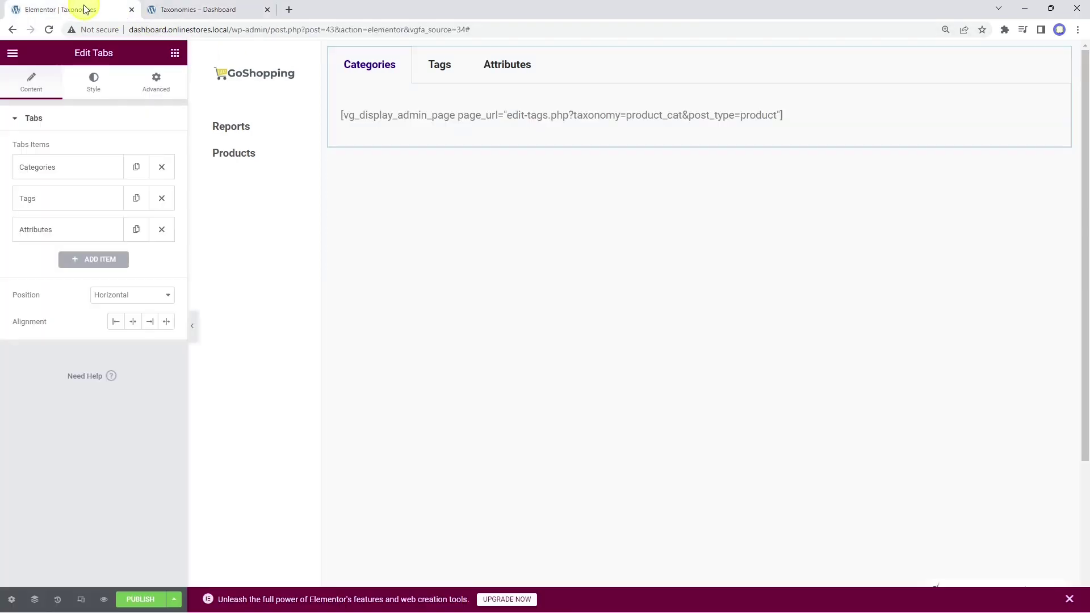
left_click(141, 599)
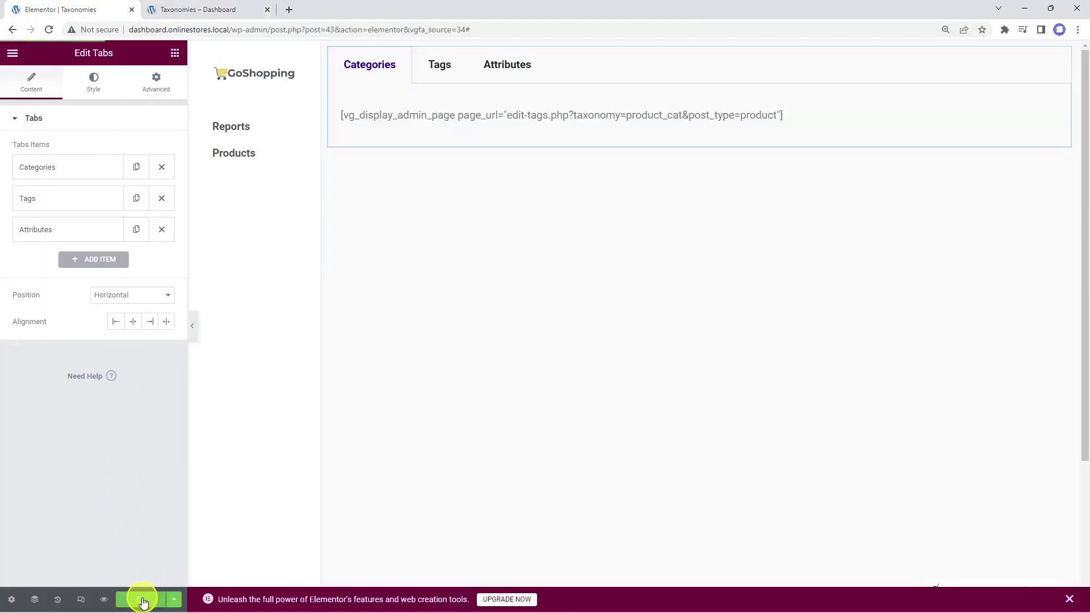